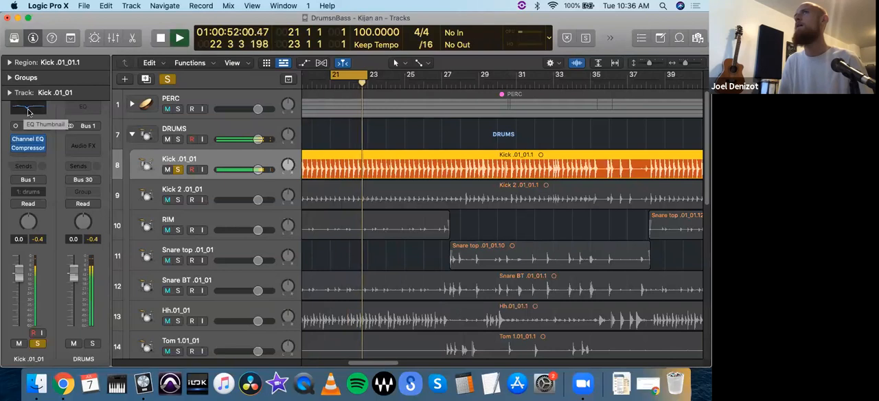
Step: In the kick track's existing Channel EQ, set the high shelf to 2400 Hz at -1.2 dB and close the plug-in
{"action": "left_click", "coordinate": [29, 110]}
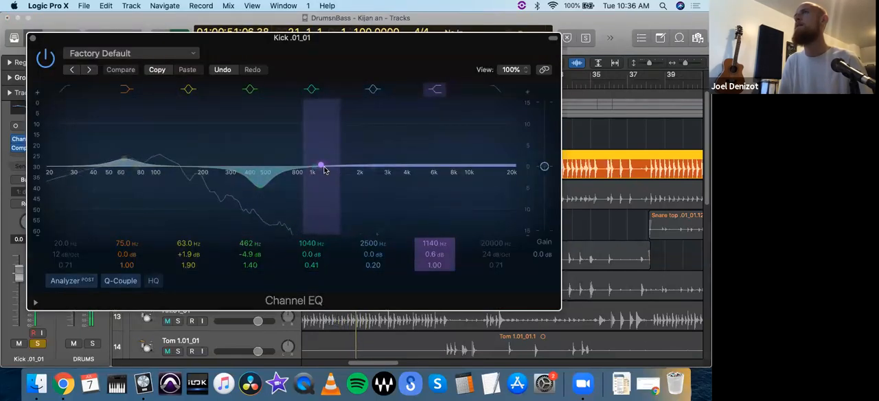
{"action": "left_click", "coordinate": [434, 90]}
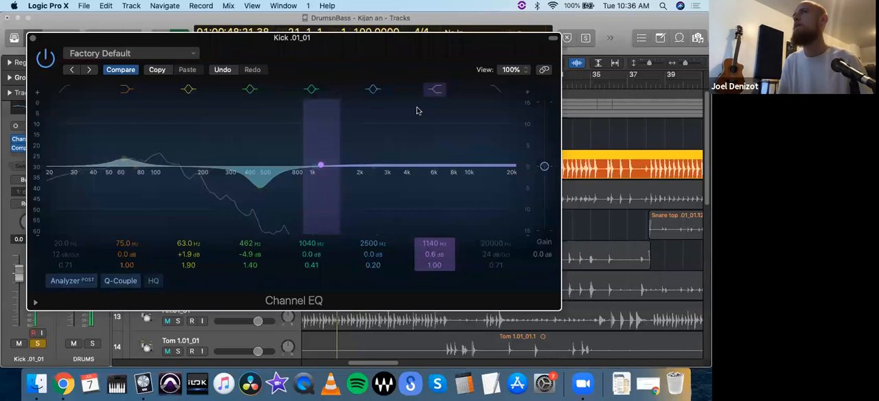
{"action": "mouse_move", "coordinate": [322, 166]}
{"action": "left_mouse_down"}
{"action": "mouse_move", "coordinate": [324, 97]}
{"action": "mouse_move", "coordinate": [327, 229]}
{"action": "mouse_move", "coordinate": [321, 166]}
{"action": "left_mouse_up"}
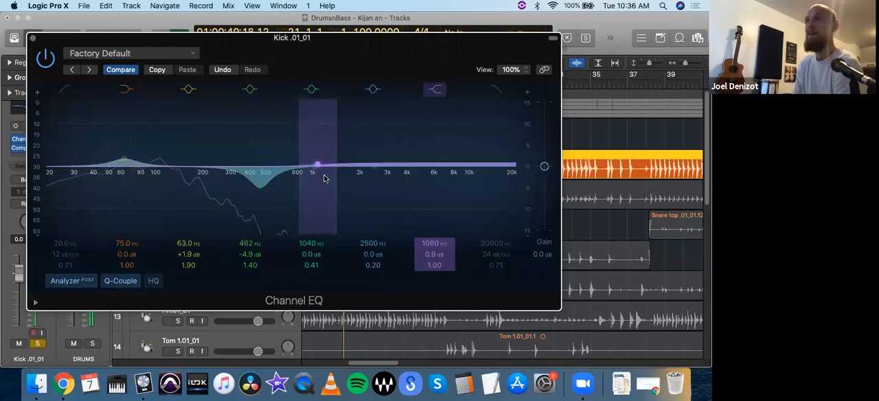
{"action": "left_click_drag", "start_coordinate": [323, 169], "coordinate": [314, 102]}
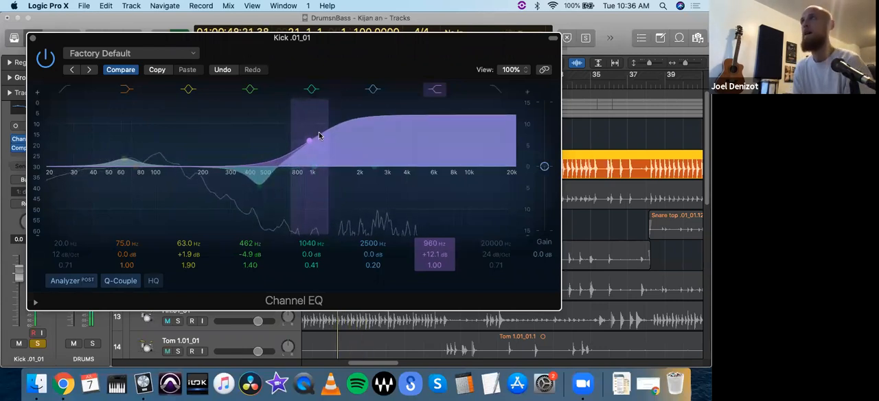
{"action": "left_click_drag", "start_coordinate": [308, 142], "coordinate": [318, 195]}
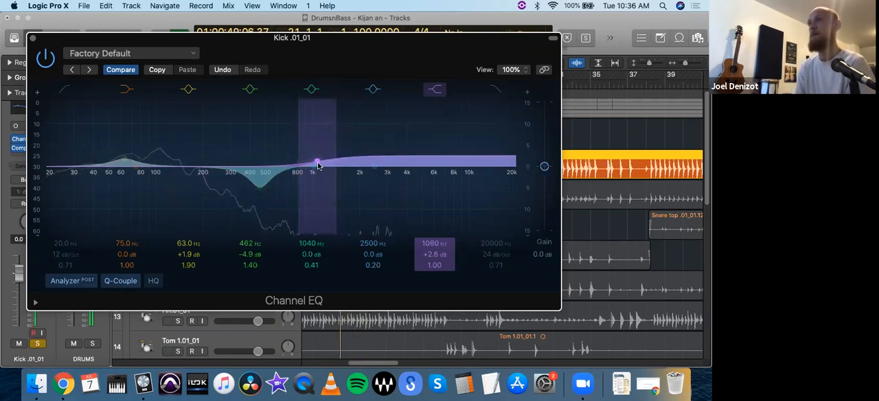
{"action": "left_click_drag", "start_coordinate": [317, 165], "coordinate": [310, 171]}
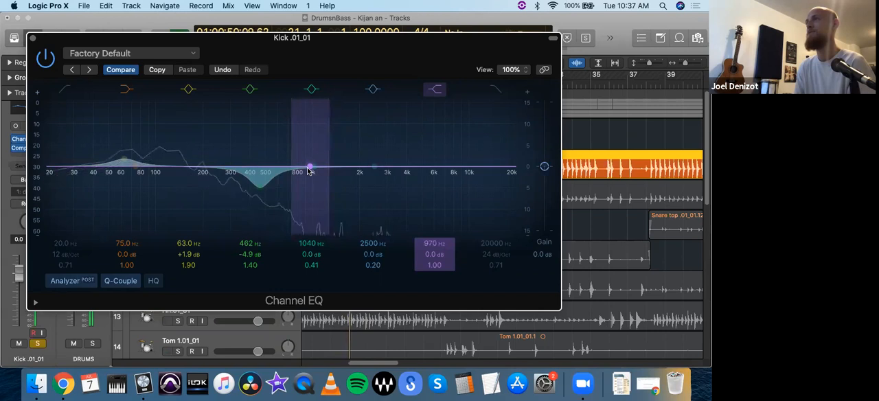
{"action": "left_click_drag", "start_coordinate": [311, 170], "coordinate": [310, 172]}
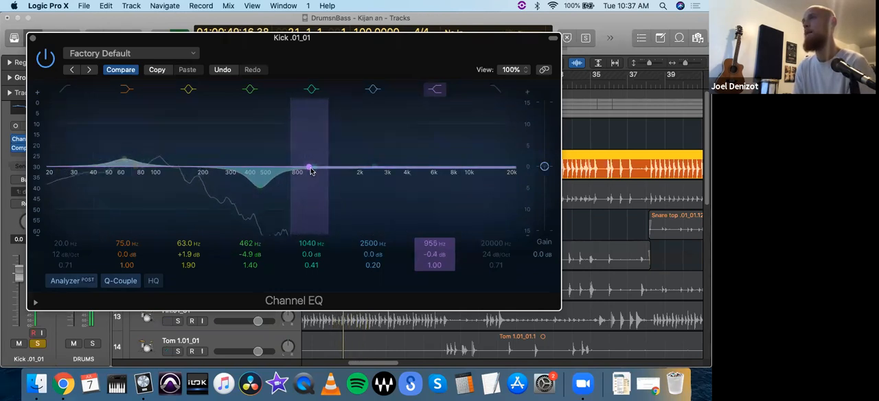
{"action": "left_click_drag", "start_coordinate": [310, 170], "coordinate": [369, 174]}
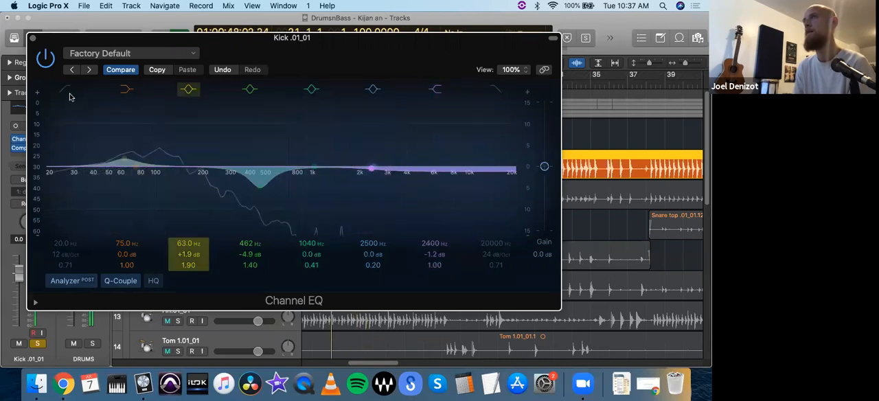
{"action": "left_click", "coordinate": [32, 38]}
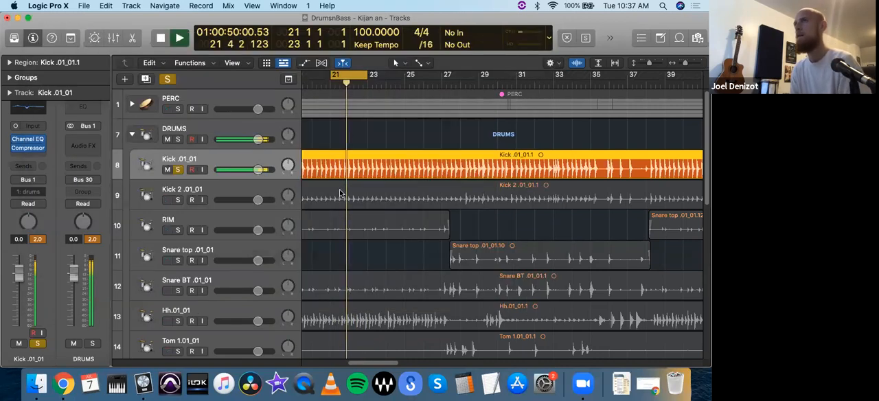
Step: Reset the kick's peak level reading and insert a second mono Channel EQ after its compressor
{"action": "left_click", "coordinate": [39, 240]}
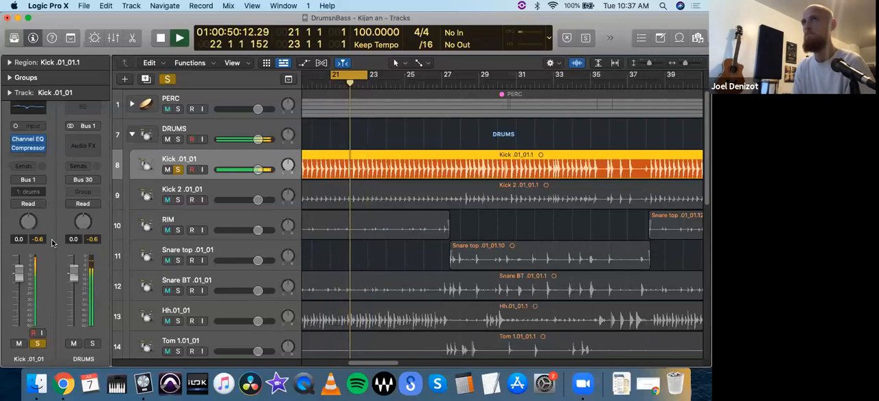
{"action": "left_click", "coordinate": [32, 160]}
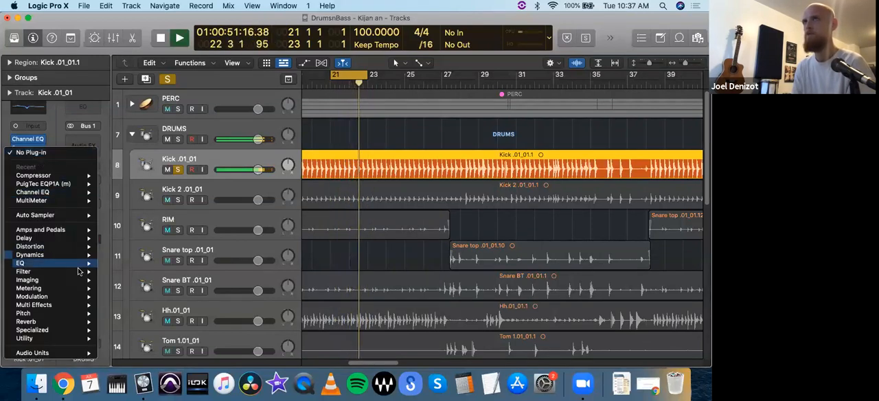
{"action": "mouse_move", "coordinate": [62, 263]}
{"action": "mouse_move", "coordinate": [116, 266]}
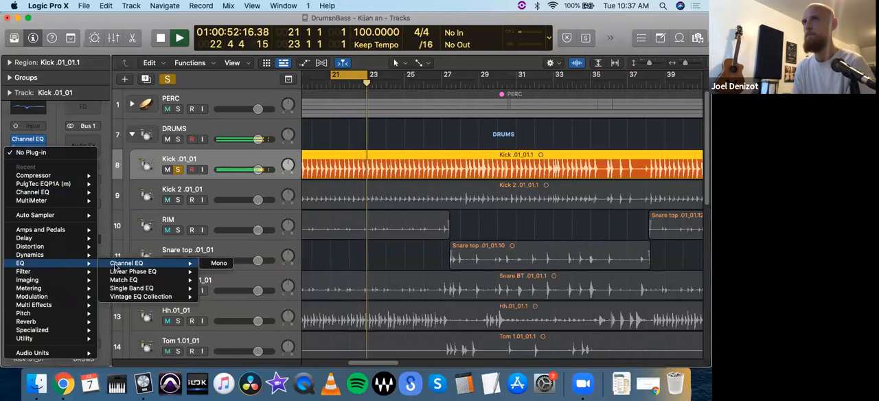
{"action": "left_click", "coordinate": [215, 263]}
{"action": "left_click_drag", "start_coordinate": [330, 145], "coordinate": [163, 48]}
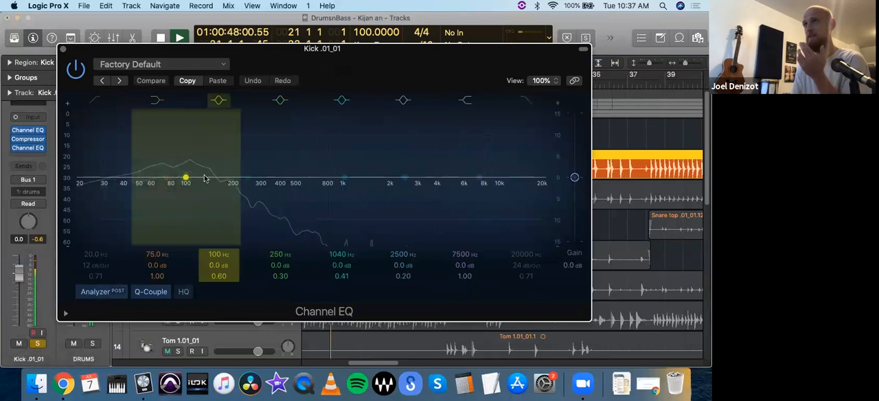
Step: Try boosting the second kick EQ's 100 Hz band by about 4.7 dB around 81 Hz
{"action": "left_click_drag", "start_coordinate": [181, 191], "coordinate": [173, 153]}
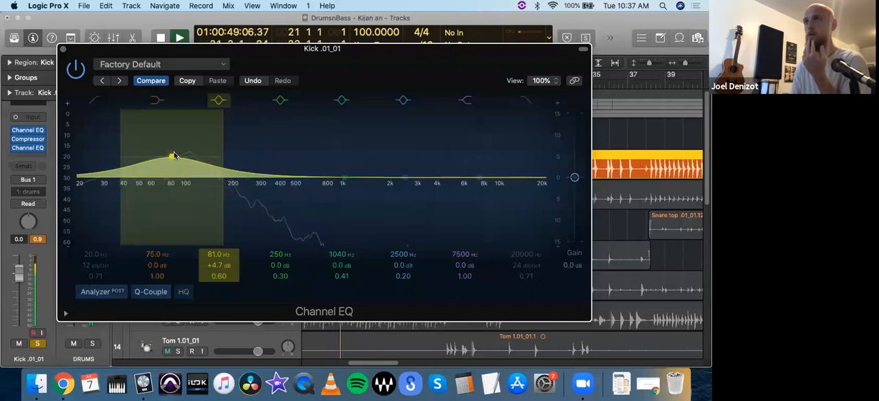
{"action": "left_click", "coordinate": [173, 159], "text": "alt"}
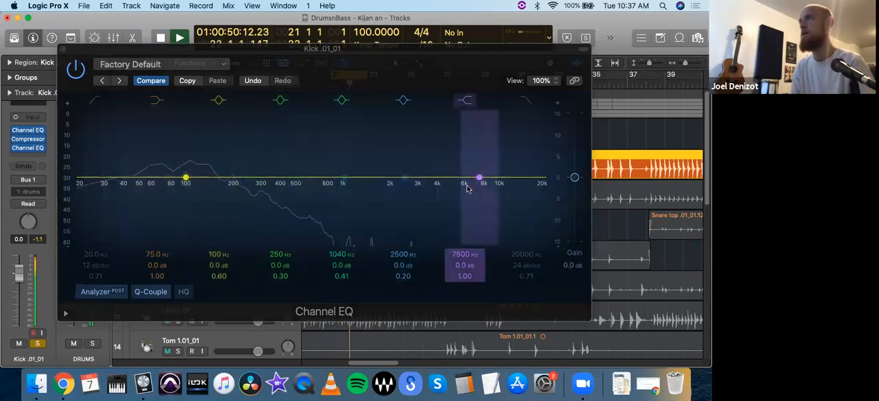
Step: Try a -3.2 dB high shelf at 135 Hz with a 36.4 Hz low cut, compensated by +2.6 dB of overall gain
{"action": "left_click_drag", "start_coordinate": [480, 180], "coordinate": [204, 200]}
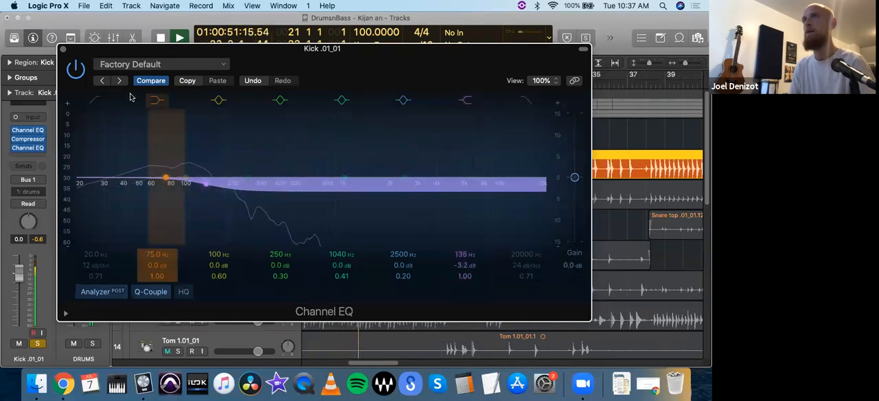
{"action": "left_click", "coordinate": [95, 101]}
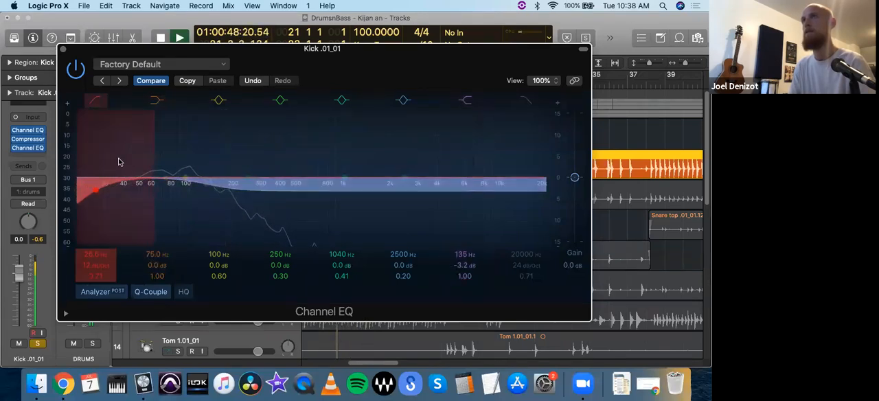
{"action": "left_click_drag", "start_coordinate": [574, 178], "coordinate": [575, 172]}
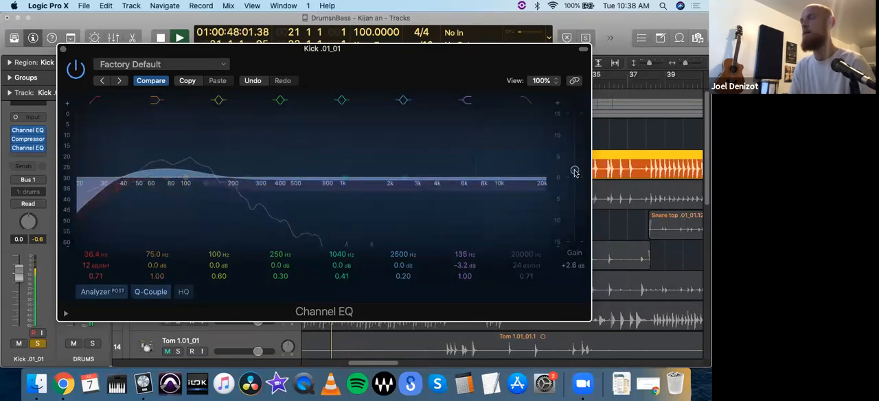
{"action": "left_click", "coordinate": [575, 172], "text": "alt"}
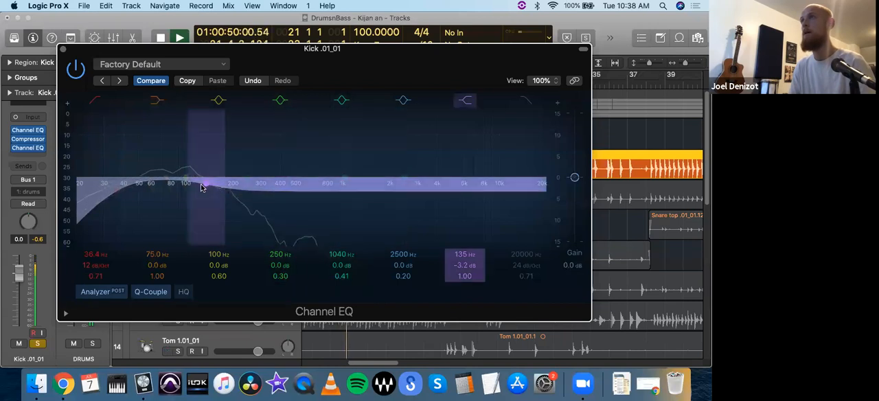
{"action": "left_click", "coordinate": [95, 103]}
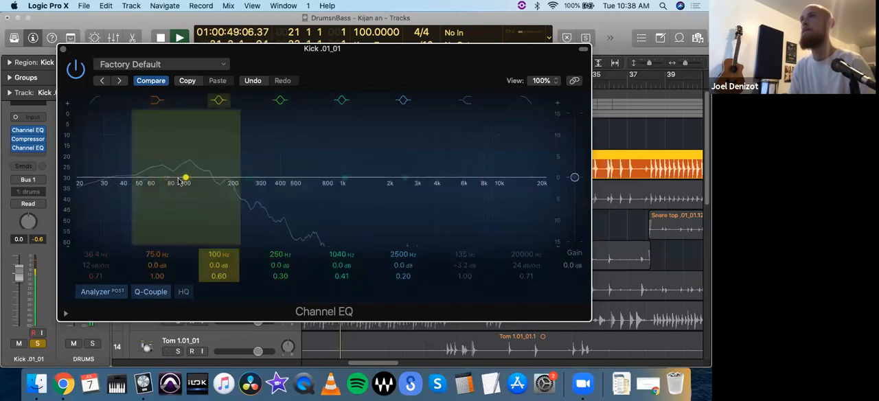
Step: Boost the second kick EQ's low bell band by 2.2 dB at 61 Hz and lower the overall gain to -1.8 dB
{"action": "left_click_drag", "start_coordinate": [186, 180], "coordinate": [156, 168]}
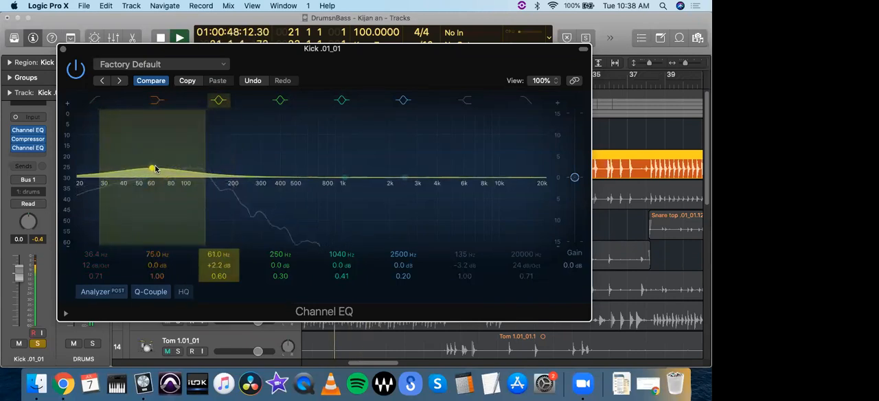
{"action": "left_click_drag", "start_coordinate": [574, 179], "coordinate": [574, 184]}
{"action": "left_click", "coordinate": [39, 239]}
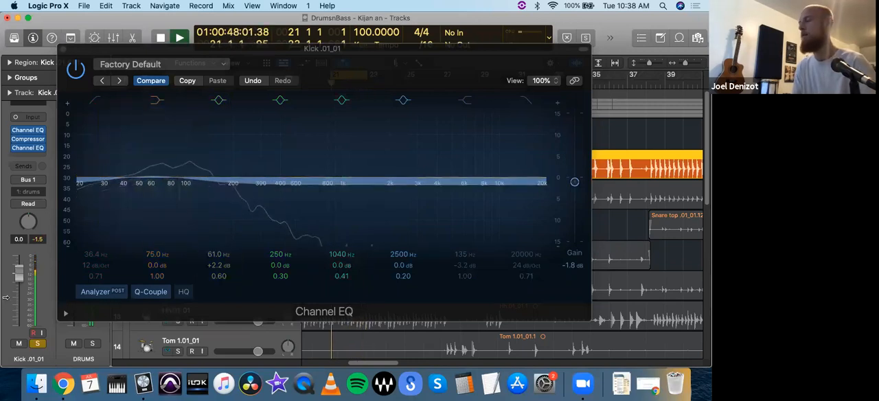
Step: Bypass and re-enable the second kick EQ to compare the sound, and close its window
{"action": "left_click", "coordinate": [76, 71]}
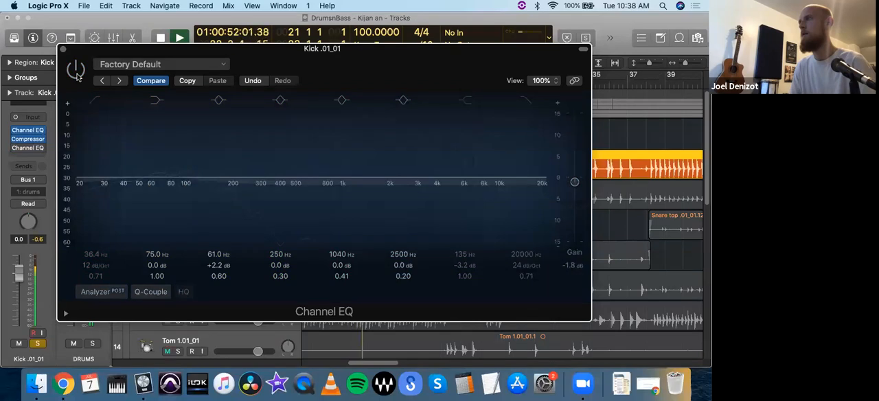
{"action": "left_click", "coordinate": [76, 72]}
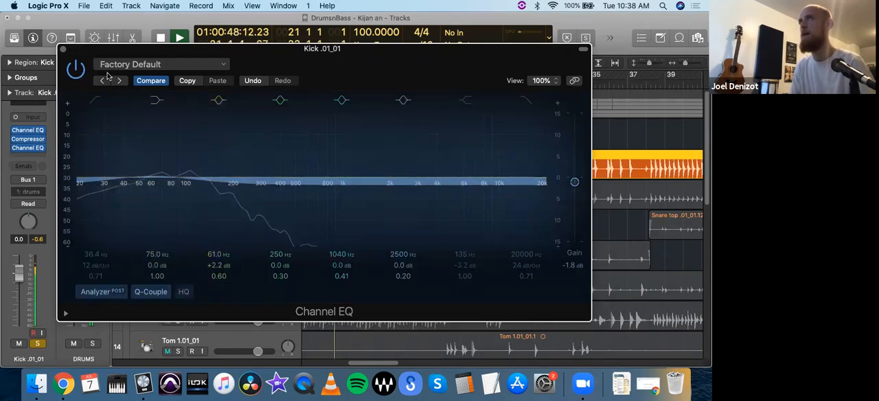
{"action": "left_click", "coordinate": [62, 50]}
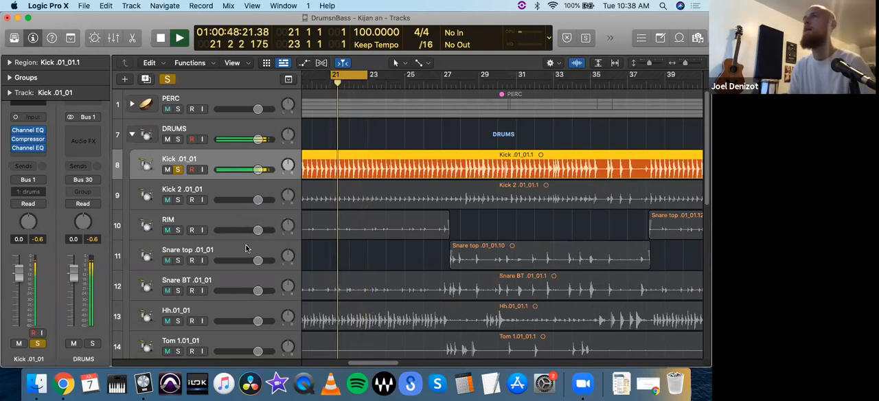
Step: Select the BASS.01_01 track and solo it alongside the kick
{"action": "scroll", "coordinate": [218, 237], "scroll_direction": "down", "scroll_amount": 5}
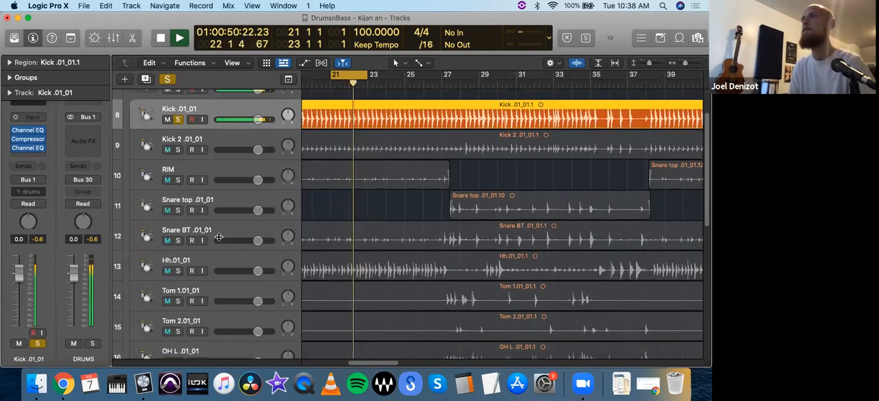
{"action": "scroll", "coordinate": [219, 237], "scroll_direction": "down", "scroll_amount": 5}
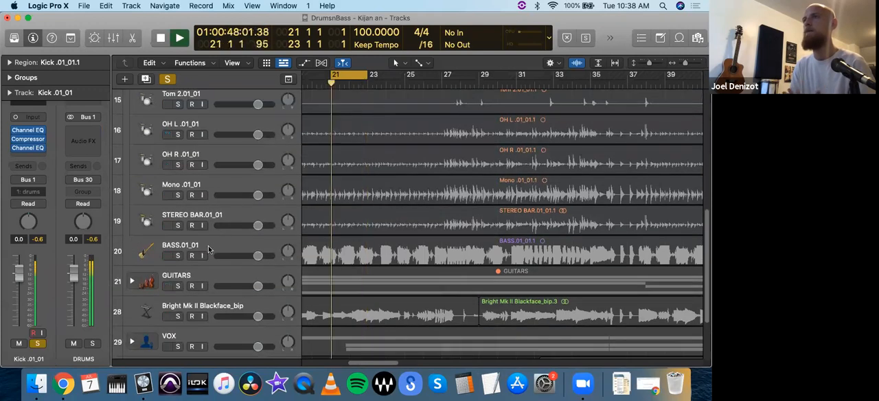
{"action": "left_click", "coordinate": [198, 252]}
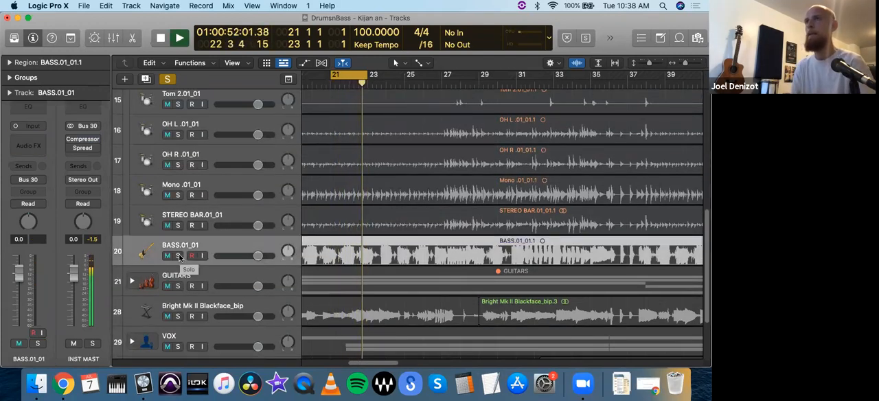
{"action": "left_click", "coordinate": [178, 256]}
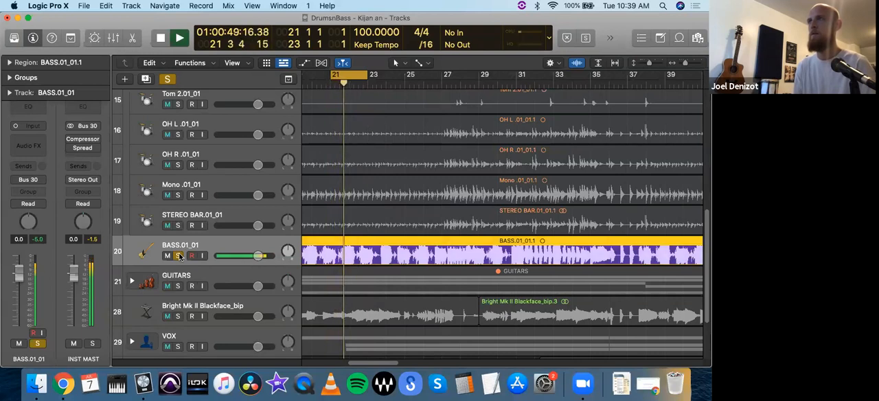
Step: Select the Kick .01_01 track and review the curve of its first Channel EQ
{"action": "scroll", "coordinate": [185, 244], "scroll_direction": "up", "scroll_amount": 8}
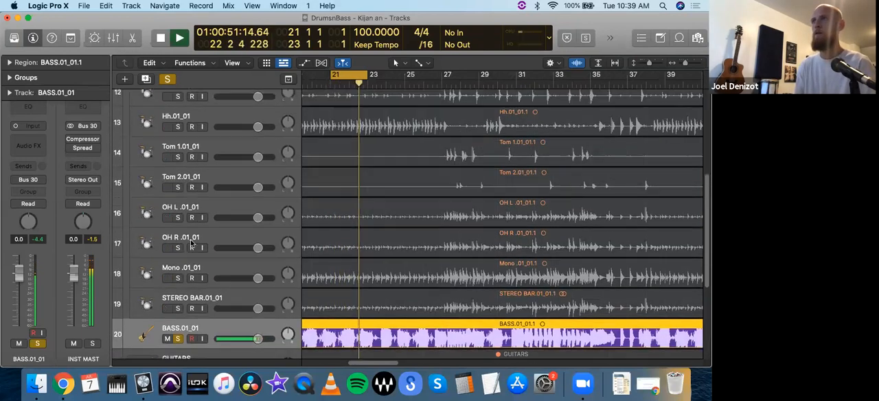
{"action": "left_click", "coordinate": [204, 141]}
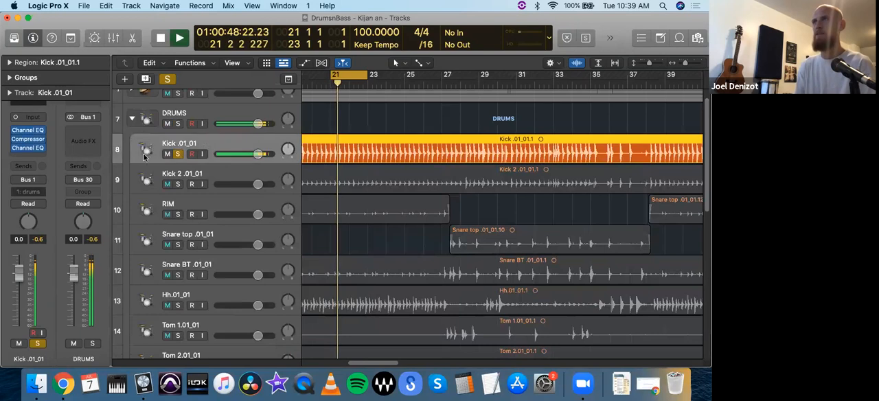
{"action": "left_click", "coordinate": [30, 136]}
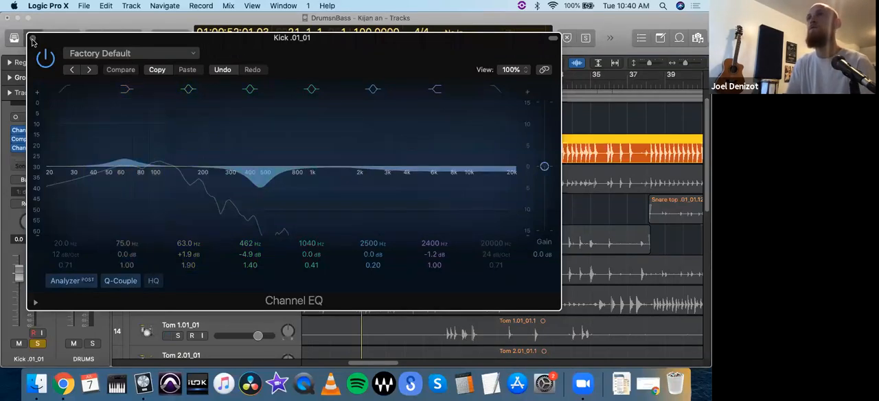
{"action": "left_click", "coordinate": [31, 39]}
Step: Insert a Channel EQ on the BASS.01_01 track and move its window clear for editing
{"action": "scroll", "coordinate": [250, 236], "scroll_direction": "down", "scroll_amount": 10}
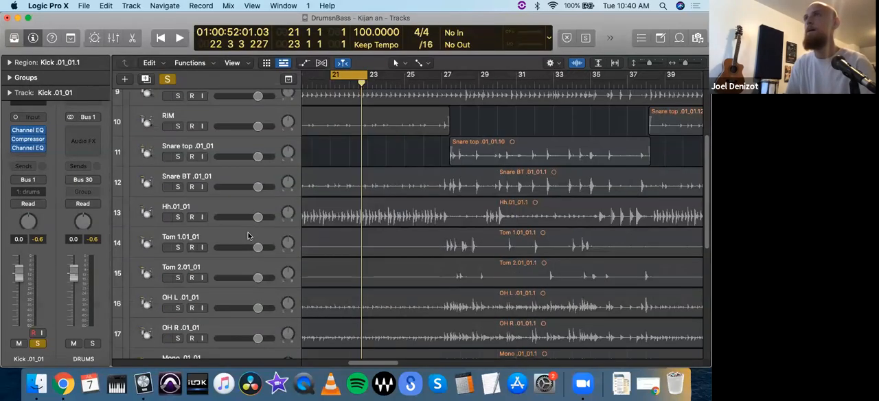
{"action": "scroll", "coordinate": [250, 235], "scroll_direction": "down", "scroll_amount": 3}
{"action": "left_click", "coordinate": [212, 242]}
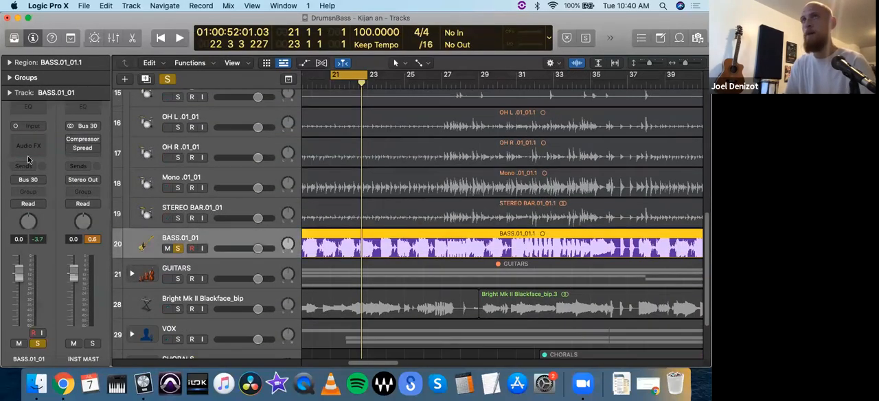
{"action": "left_click", "coordinate": [31, 107]}
{"action": "left_click_drag", "start_coordinate": [385, 146], "coordinate": [178, 56]}
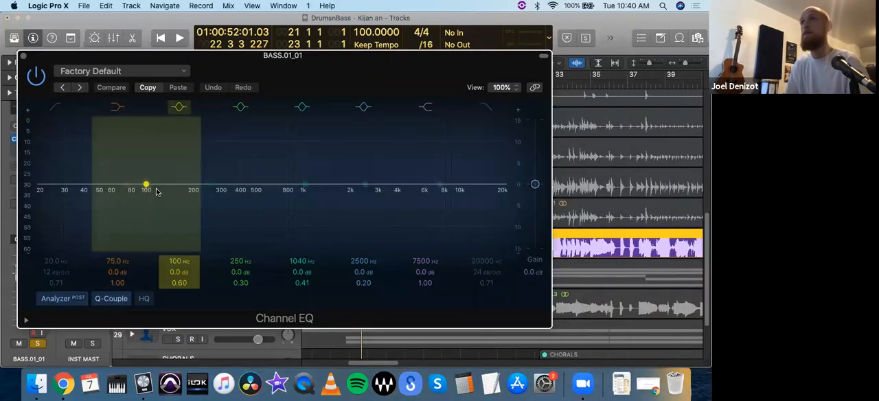
Step: During playback, boost the bass EQ's 100 Hz band to about +5.1 dB at 123 Hz, and unsolo the Kick .01_01 track
{"action": "key", "text": "space"}
{"action": "left_click_drag", "start_coordinate": [146, 184], "coordinate": [161, 160]}
{"action": "left_click_drag", "start_coordinate": [151, 60], "coordinate": [266, 250]}
{"action": "scroll", "coordinate": [215, 149], "scroll_direction": "up", "scroll_amount": 15}
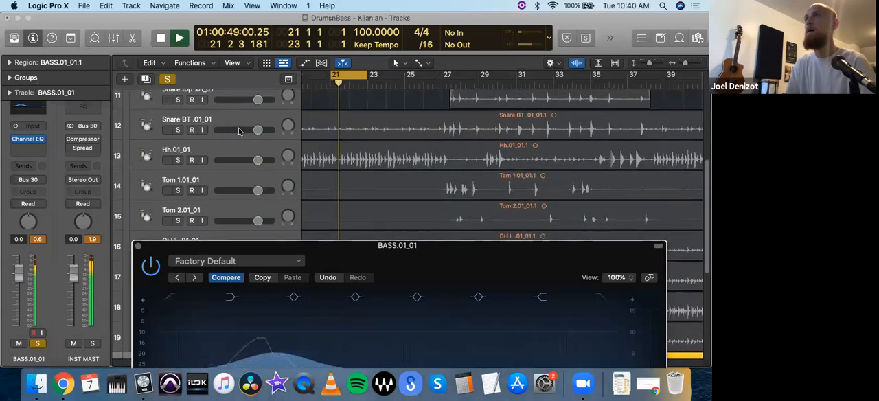
{"action": "left_click", "coordinate": [178, 150]}
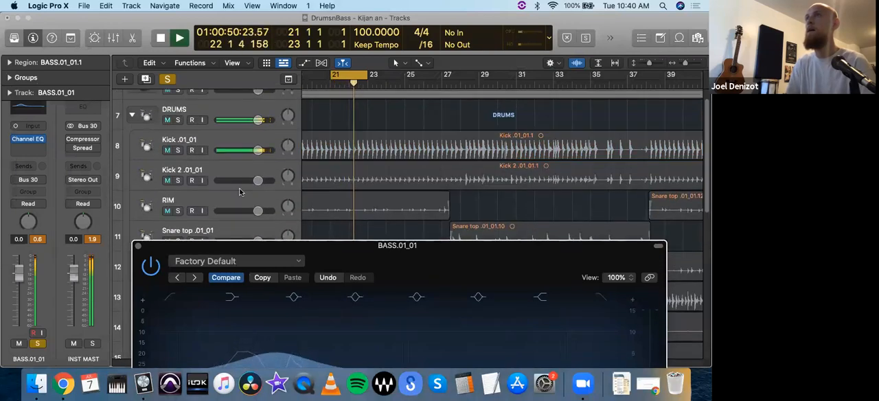
{"action": "left_click_drag", "start_coordinate": [331, 261], "coordinate": [242, 44]}
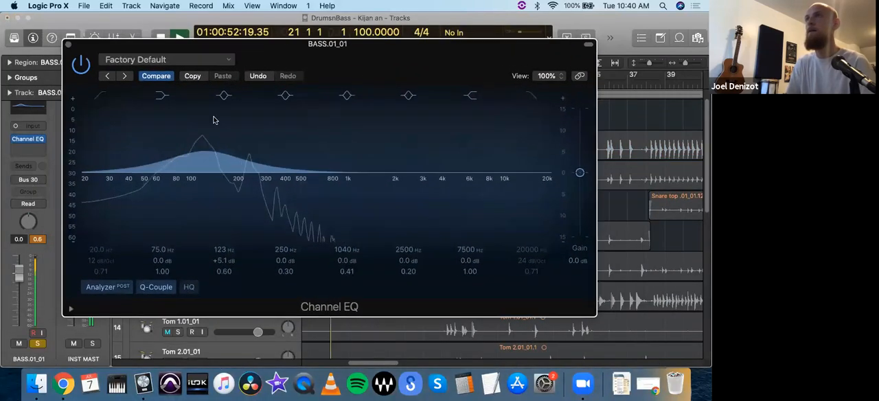
Step: Narrow the bass EQ's boosted band to Q 2.00, try it near 62 Hz, and settle it at 123 Hz with about +1.7 dB
{"action": "left_click_drag", "start_coordinate": [205, 152], "coordinate": [161, 159]}
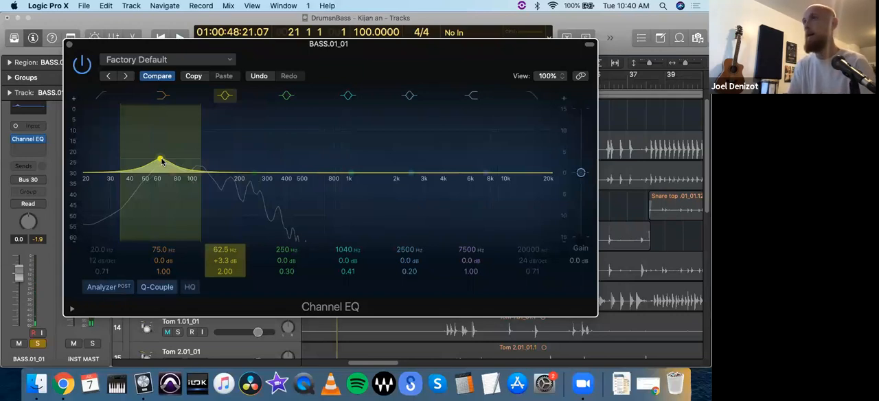
{"action": "left_click_drag", "start_coordinate": [159, 160], "coordinate": [156, 159]}
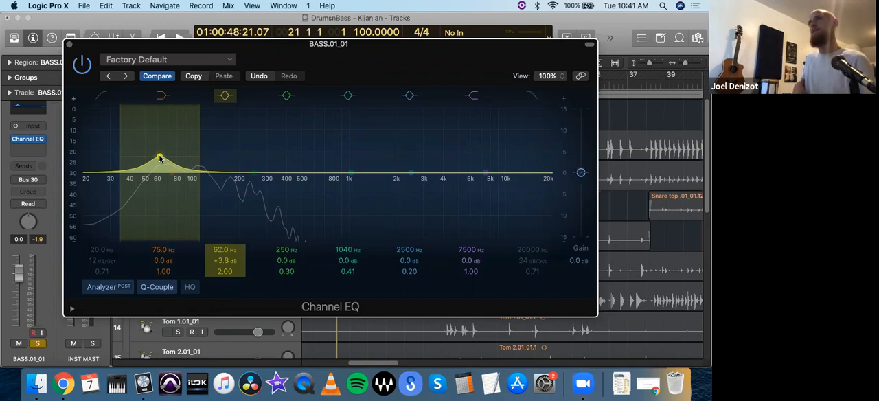
{"action": "left_click_drag", "start_coordinate": [159, 159], "coordinate": [204, 162]}
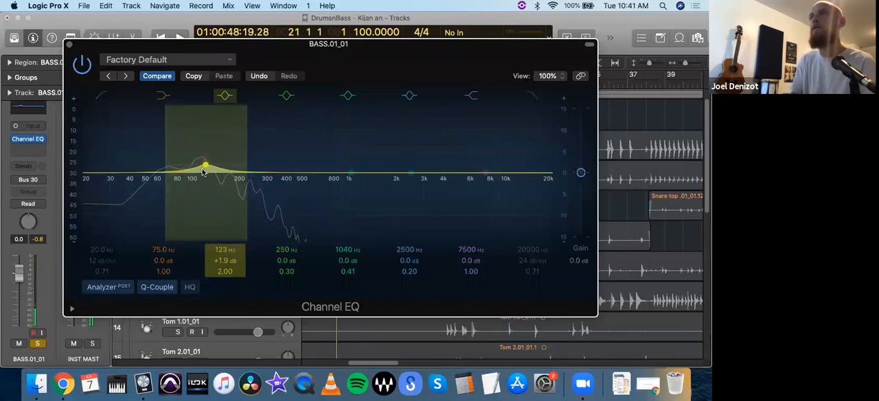
Step: Turn the bass EQ's 250 Hz band into a cut at 63.5 Hz with about -2.2 dB and Q 2.60
{"action": "left_click_drag", "start_coordinate": [204, 172], "coordinate": [157, 180]}
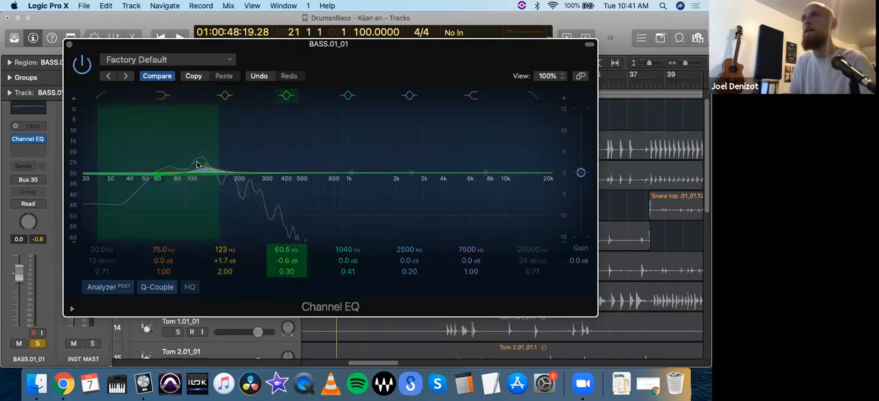
{"action": "left_click_drag", "start_coordinate": [218, 161], "coordinate": [196, 159]}
{"action": "left_click_drag", "start_coordinate": [159, 178], "coordinate": [163, 189]}
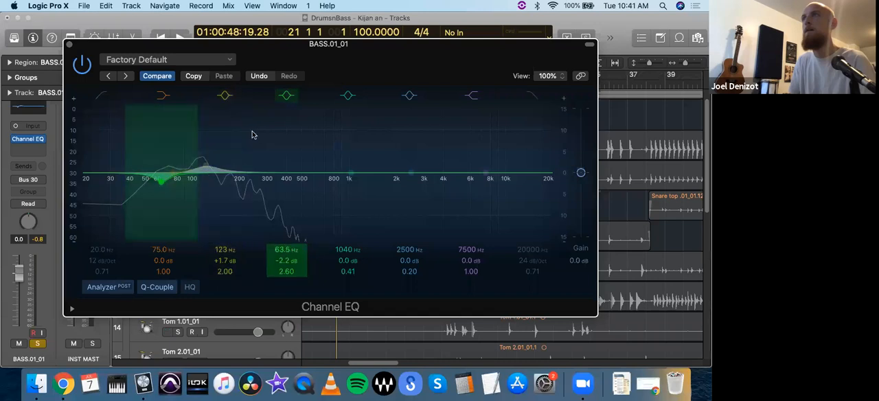
Step: Bypass the 63.5 Hz band, start playback, and solo the Kick .01_01 track alongside the bass
{"action": "left_click", "coordinate": [286, 96]}
{"action": "key", "text": "space"}
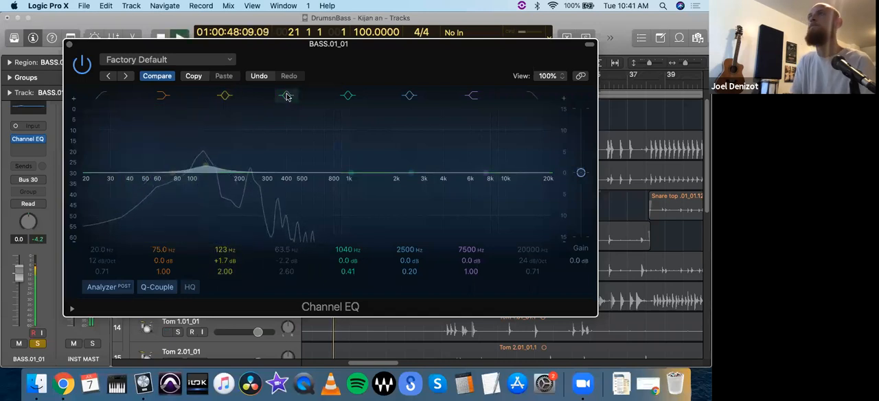
{"action": "left_click_drag", "start_coordinate": [202, 48], "coordinate": [208, 195]}
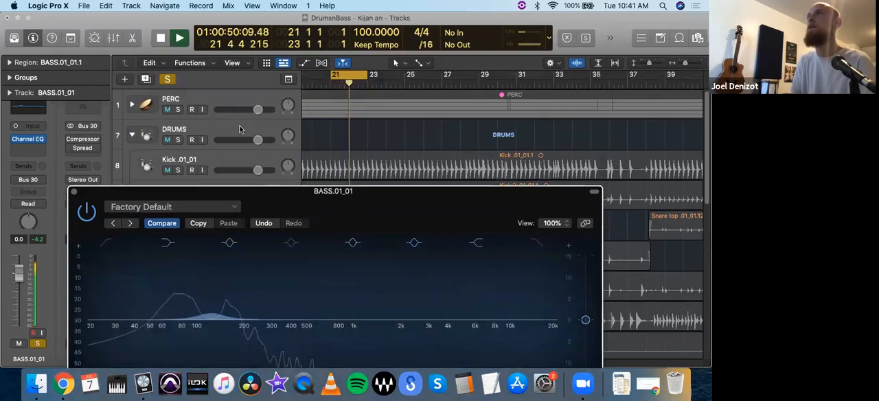
{"action": "left_click", "coordinate": [175, 166]}
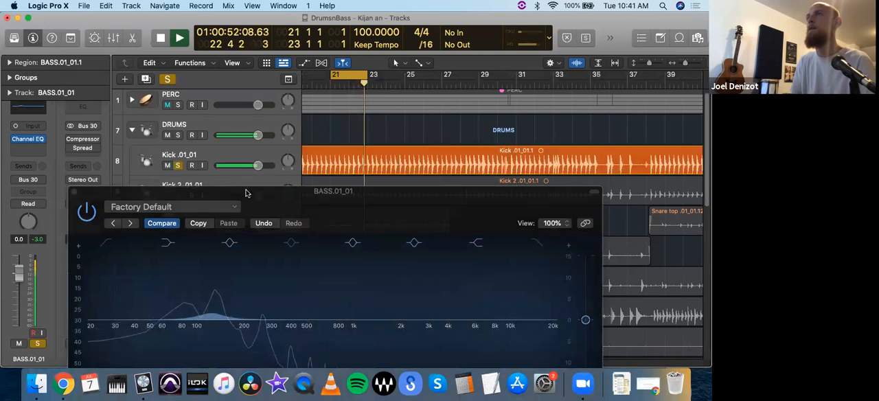
{"action": "left_click_drag", "start_coordinate": [241, 194], "coordinate": [184, 22]}
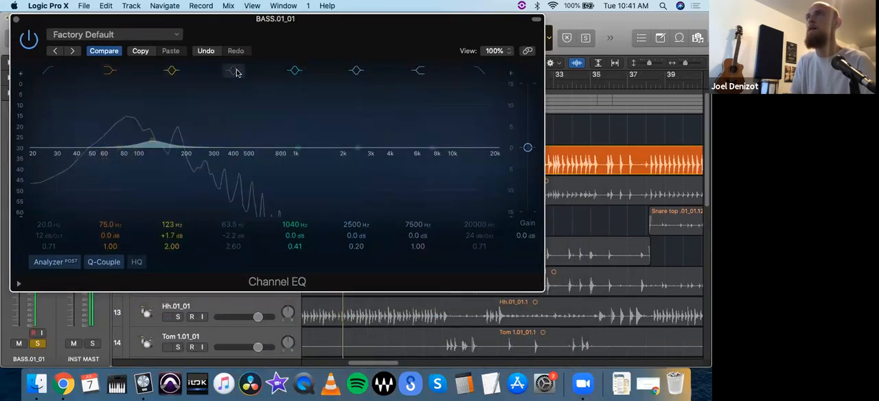
Step: Compare the bass with the low cut band on and off, and leave it enabled at 62.5 Hz with about -1.3 dB
{"action": "left_click", "coordinate": [234, 72]}
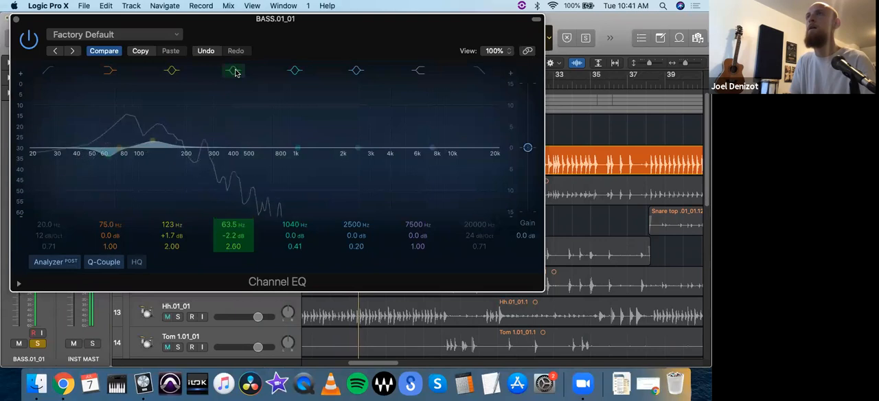
{"action": "left_click_drag", "start_coordinate": [108, 160], "coordinate": [112, 159]}
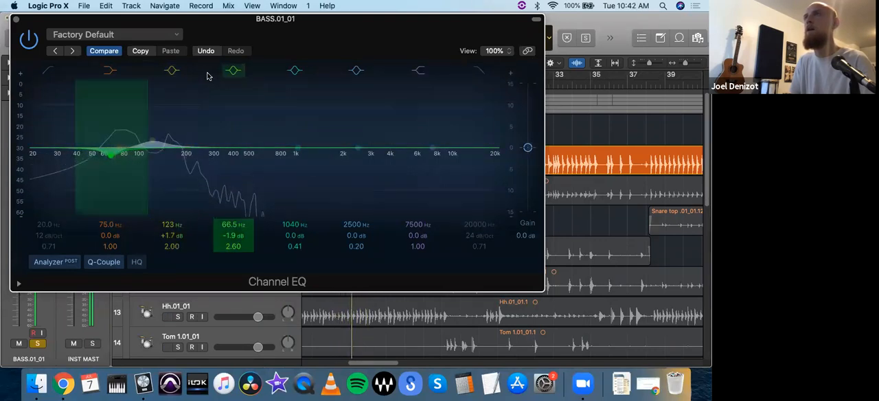
{"action": "left_click", "coordinate": [234, 72]}
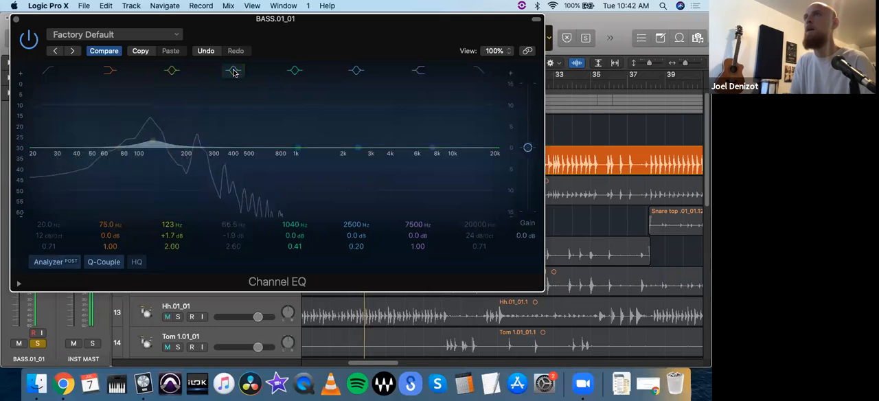
{"action": "left_click", "coordinate": [234, 71]}
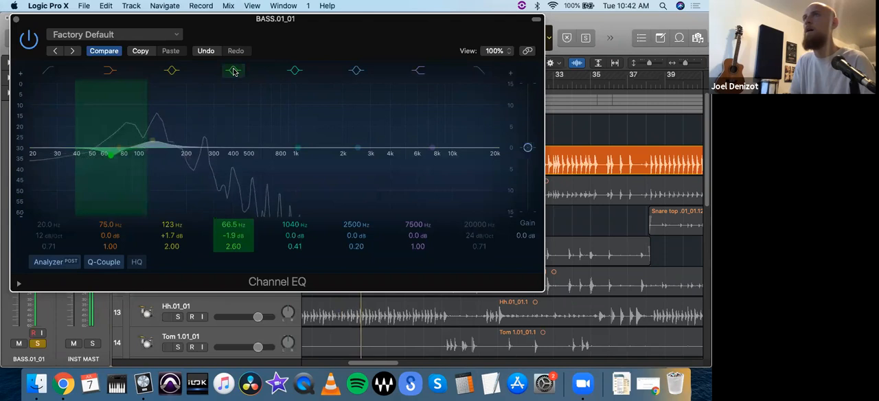
{"action": "left_click", "coordinate": [234, 71]}
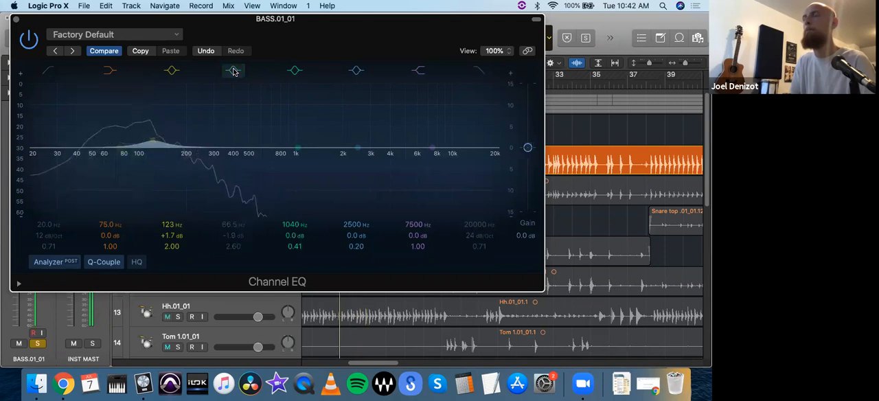
{"action": "left_click", "coordinate": [233, 72]}
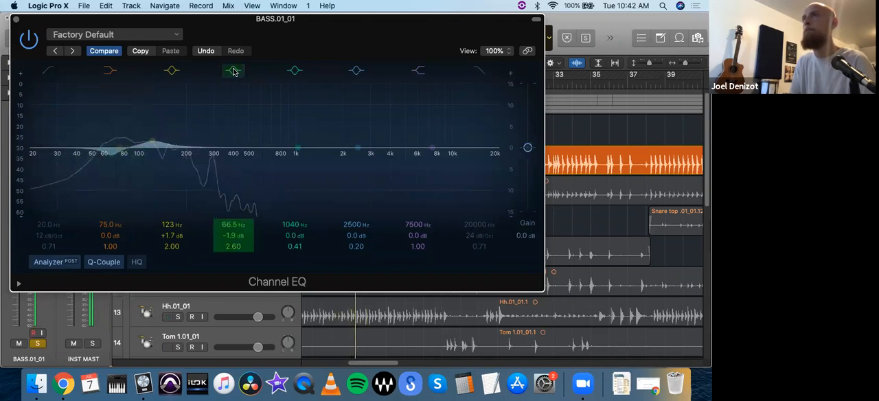
{"action": "left_click_drag", "start_coordinate": [113, 162], "coordinate": [107, 158]}
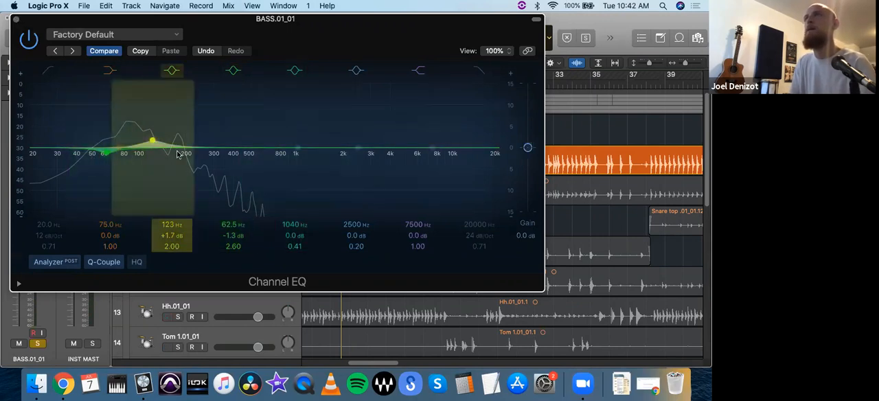
Step: Close the first bass EQ and insert a second mono Channel EQ on the BASS.01_01 track, with its window moved clear for editing
{"action": "left_click", "coordinate": [15, 19]}
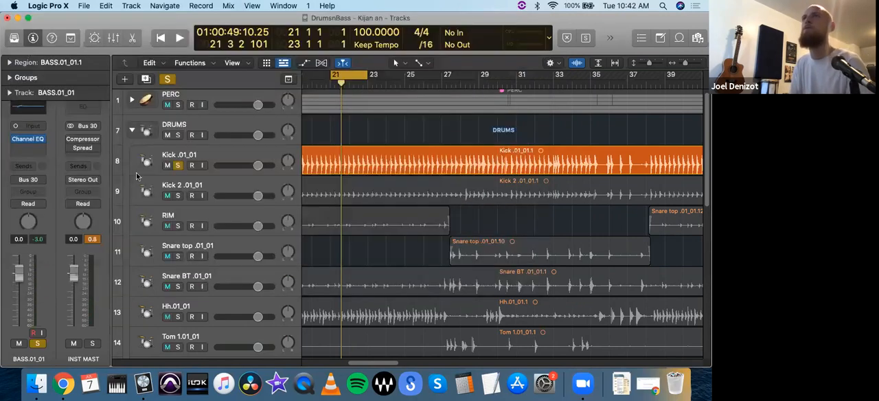
{"action": "left_click", "coordinate": [26, 147]}
{"action": "mouse_move", "coordinate": [55, 170]}
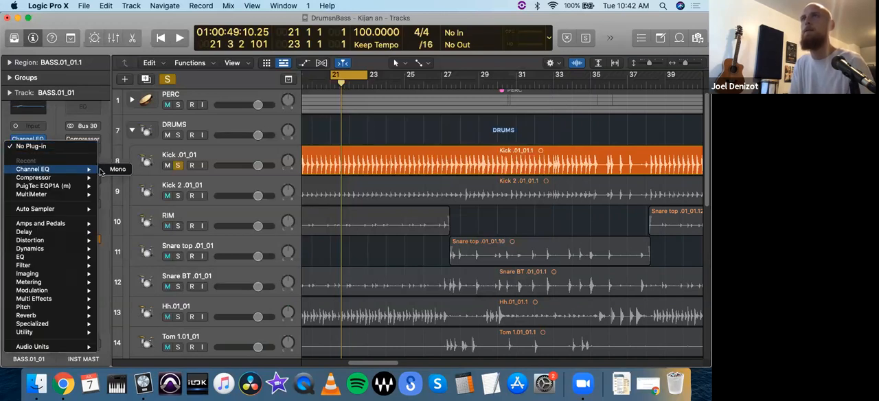
{"action": "left_click", "coordinate": [114, 170]}
{"action": "left_click_drag", "start_coordinate": [306, 155], "coordinate": [113, 48]}
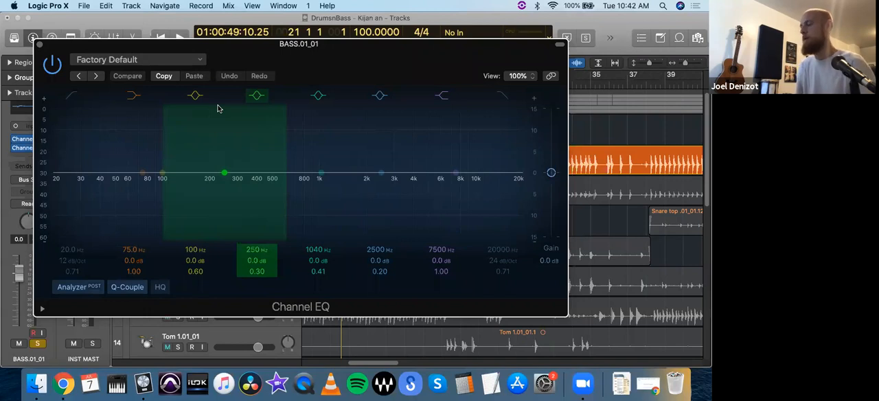
Step: Load the E-Bass EQ guitar preset in the second bass EQ, audition it, and reduce its low shelf to about +1.8 dB at 74 Hz
{"action": "left_click", "coordinate": [137, 59]}
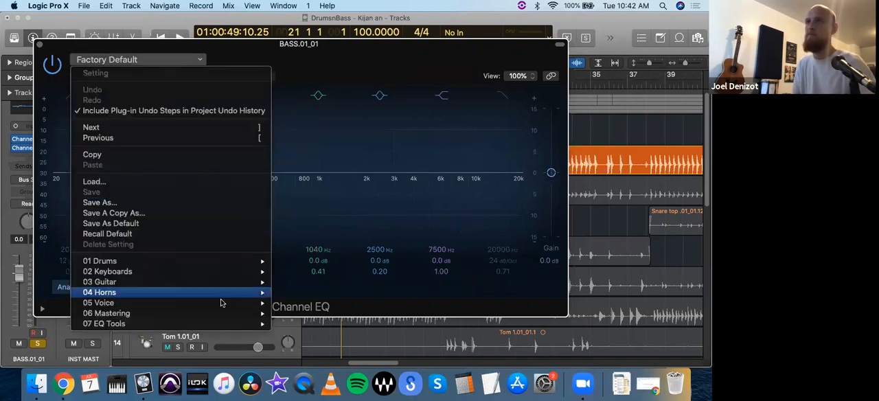
{"action": "mouse_move", "coordinate": [222, 303]}
{"action": "mouse_move", "coordinate": [229, 281]}
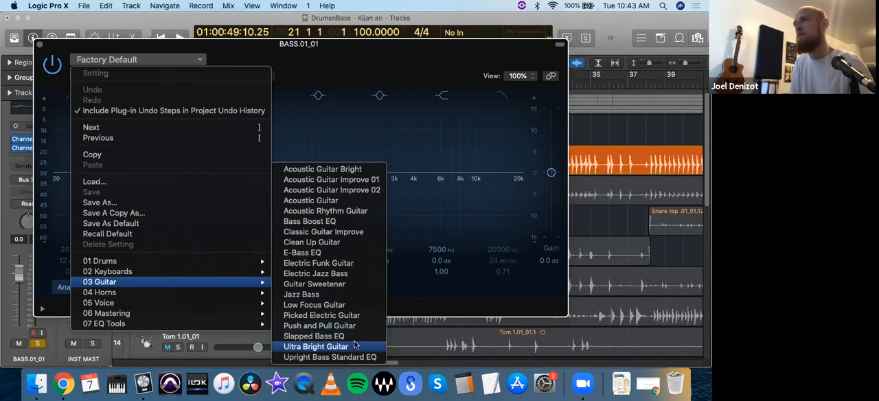
{"action": "left_click", "coordinate": [340, 253]}
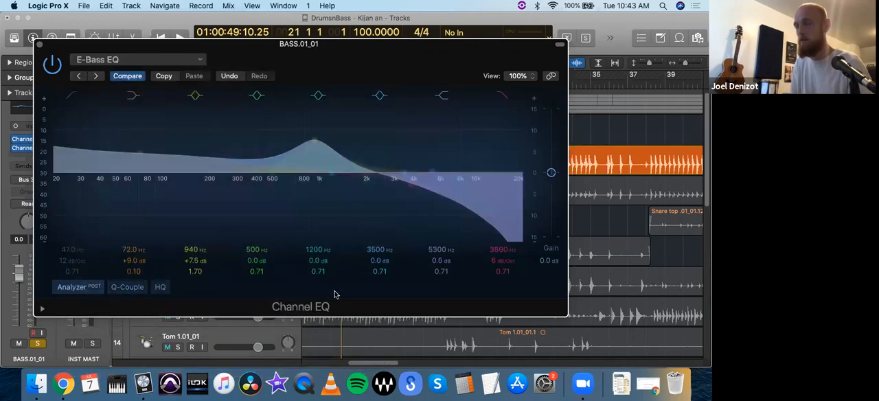
{"action": "key", "text": "space"}
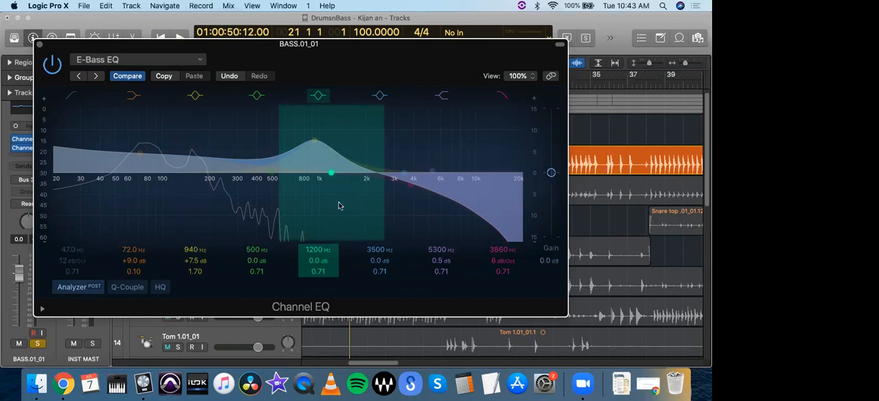
{"action": "left_click_drag", "start_coordinate": [137, 157], "coordinate": [138, 195]}
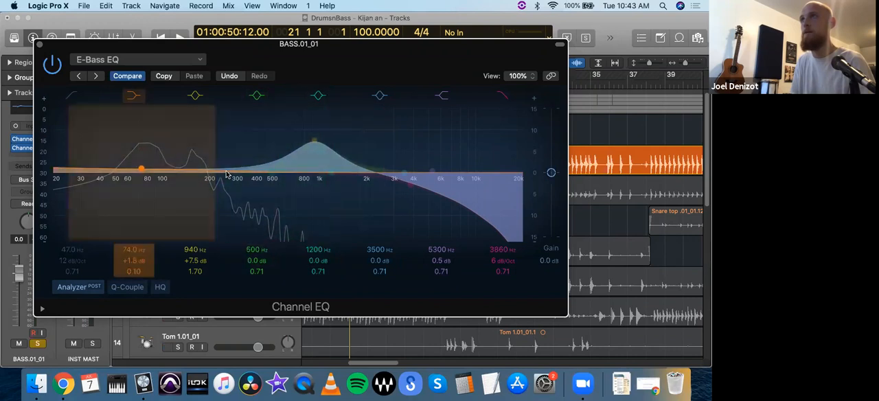
Step: Narrow the 500 Hz band to Q 4.80 and sweep it strongly boosted from 250 Hz down to about 102 Hz
{"action": "left_click_drag", "start_coordinate": [272, 180], "coordinate": [224, 169]}
{"action": "left_click_drag", "start_coordinate": [269, 149], "coordinate": [223, 158]}
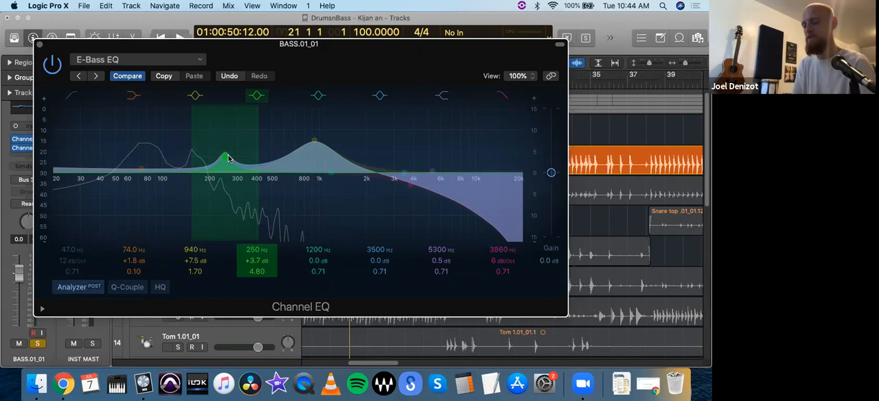
{"action": "left_click_drag", "start_coordinate": [227, 160], "coordinate": [213, 94]}
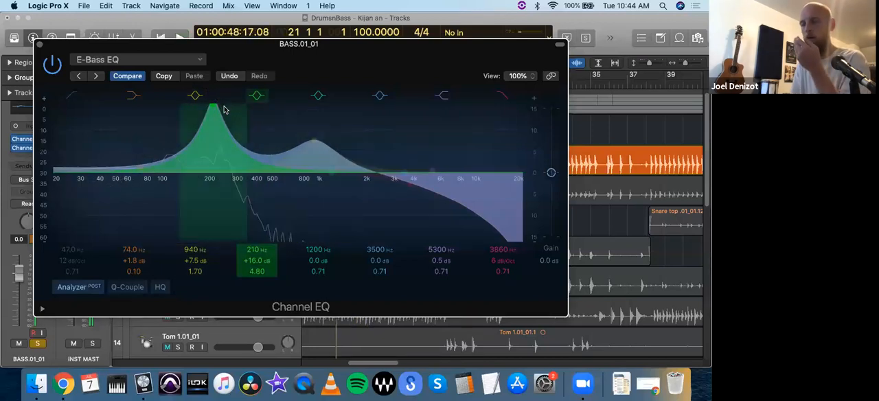
{"action": "left_click_drag", "start_coordinate": [212, 108], "coordinate": [163, 110]}
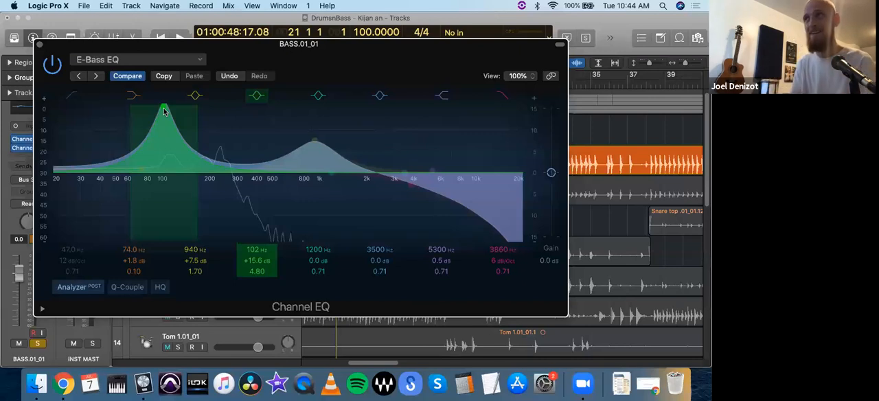
Step: Bring the swept band back up and make it a cut of about -3.3 dB at 248 Hz
{"action": "left_click_drag", "start_coordinate": [163, 111], "coordinate": [215, 114]}
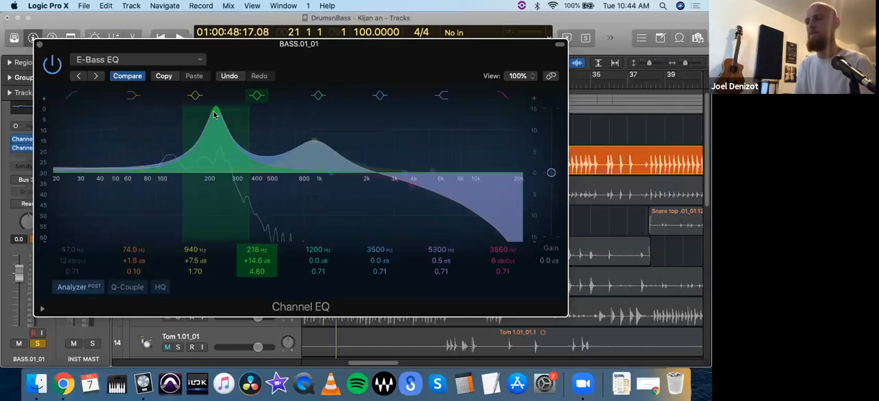
{"action": "left_click_drag", "start_coordinate": [215, 113], "coordinate": [219, 207]}
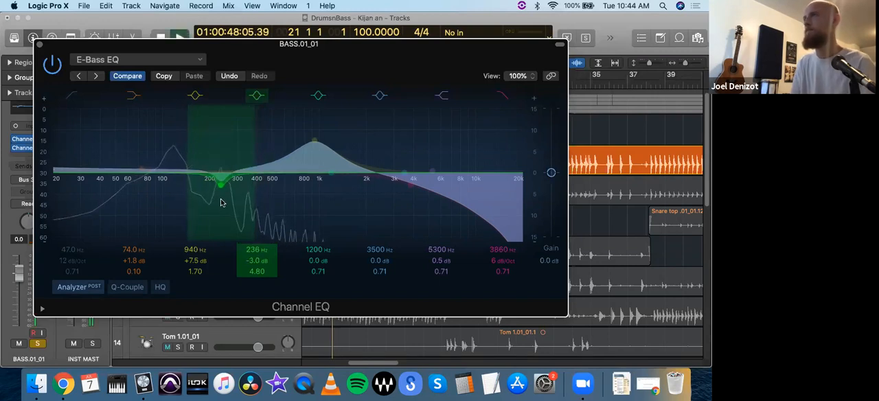
{"action": "left_click_drag", "start_coordinate": [220, 188], "coordinate": [222, 190]}
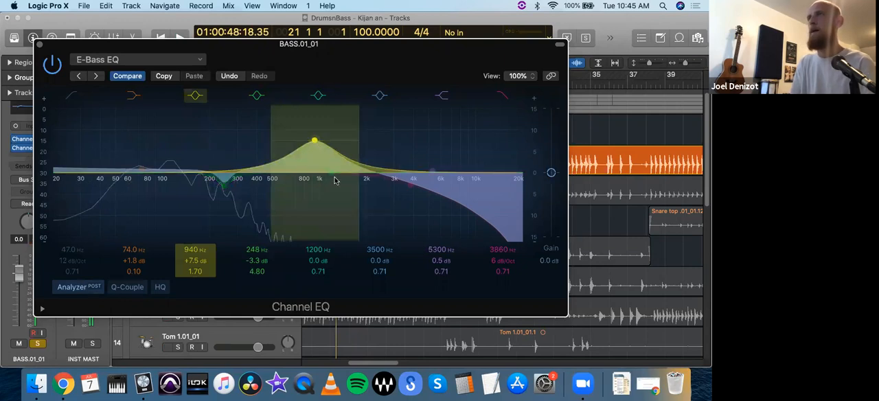
Step: Narrow the second bass EQ's yellow mid band to Q 6.60 and try extreme settings of +15.7 dB at 845 Hz and -15.6 dB at 875 Hz
{"action": "left_click_drag", "start_coordinate": [314, 142], "coordinate": [309, 170]}
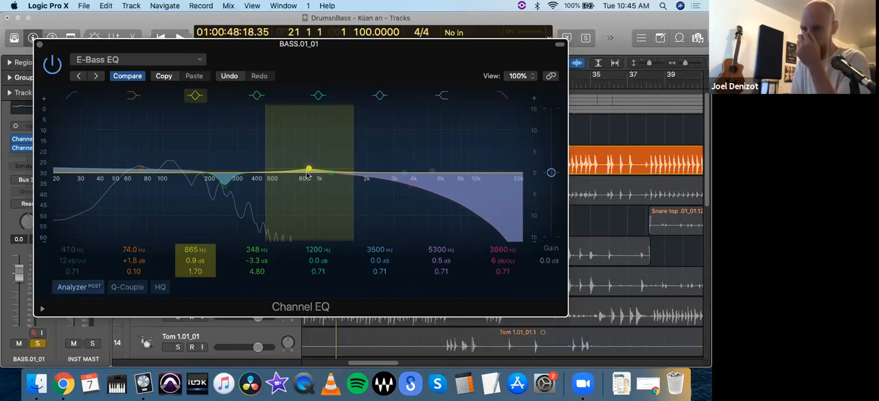
{"action": "left_click_drag", "start_coordinate": [309, 170], "coordinate": [306, 103]}
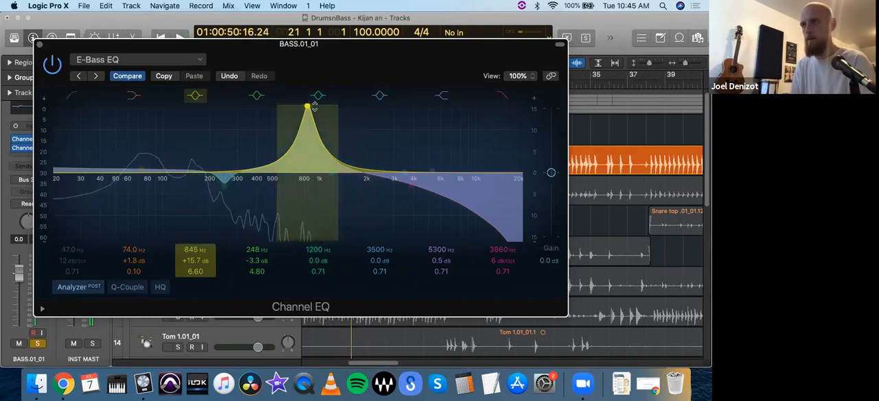
{"action": "left_click_drag", "start_coordinate": [307, 108], "coordinate": [312, 269]}
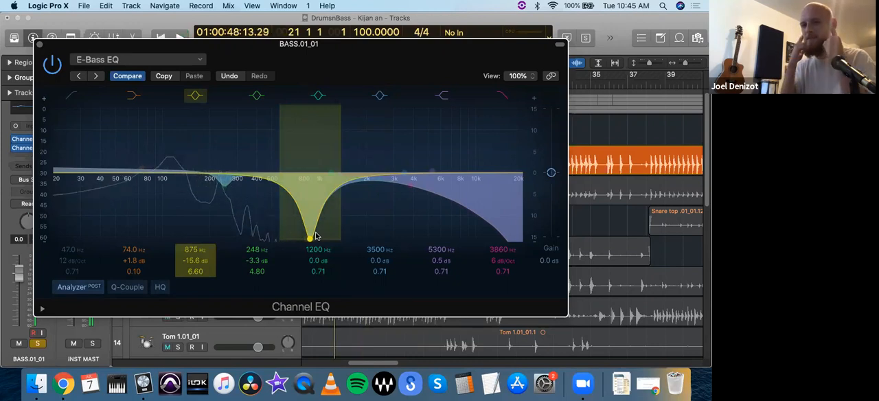
Step: Audition the bass and settle the narrow yellow mid band as a gentle boost of +2.3 dB at 925 Hz
{"action": "left_click_drag", "start_coordinate": [316, 237], "coordinate": [308, 151]}
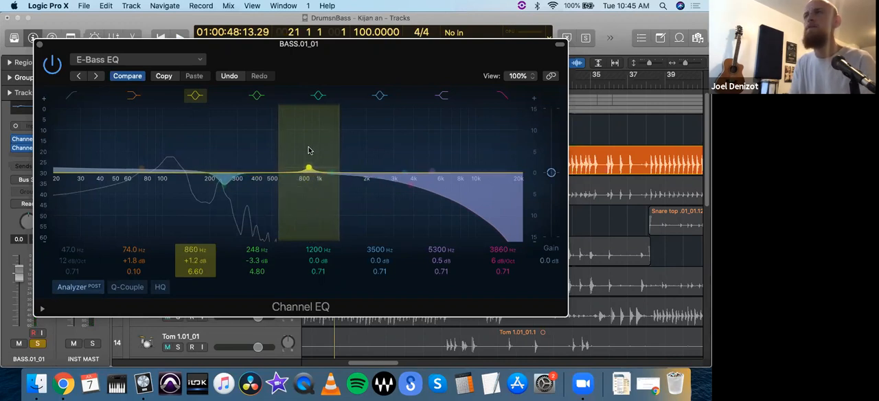
{"action": "key", "text": "space"}
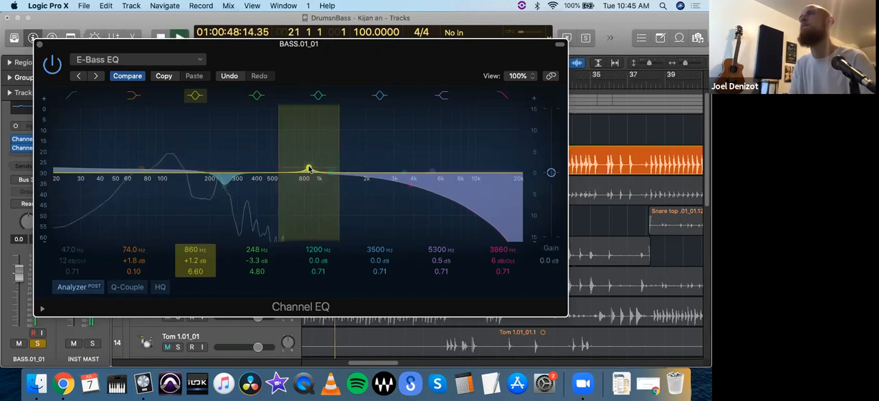
{"action": "left_click_drag", "start_coordinate": [308, 166], "coordinate": [314, 163]}
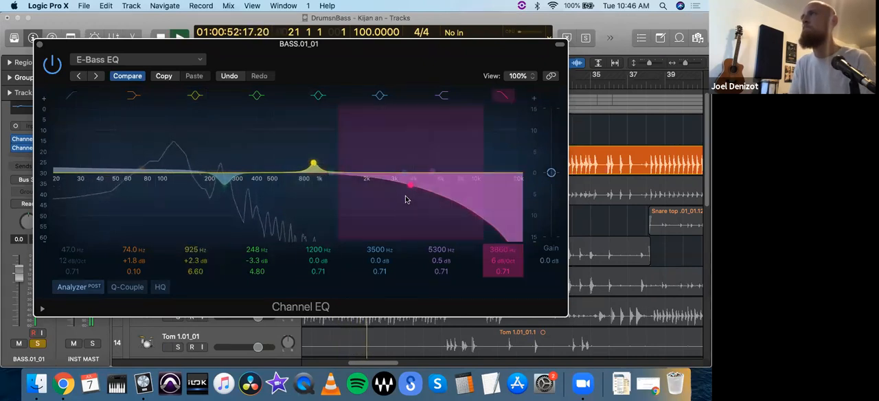
{"action": "key", "text": "space"}
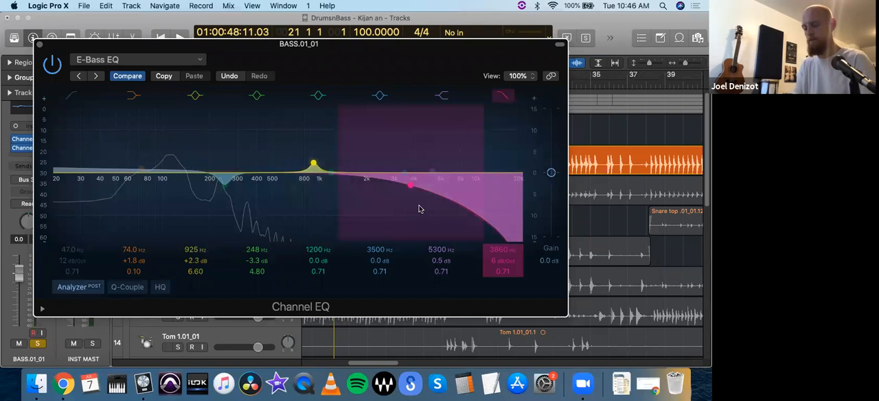
Step: Switch off the bass EQ's high-cut filter, flatten its high shelf to 0.1 dB at 2940 Hz, and audition the result
{"action": "left_click_drag", "start_coordinate": [434, 202], "coordinate": [440, 198]}
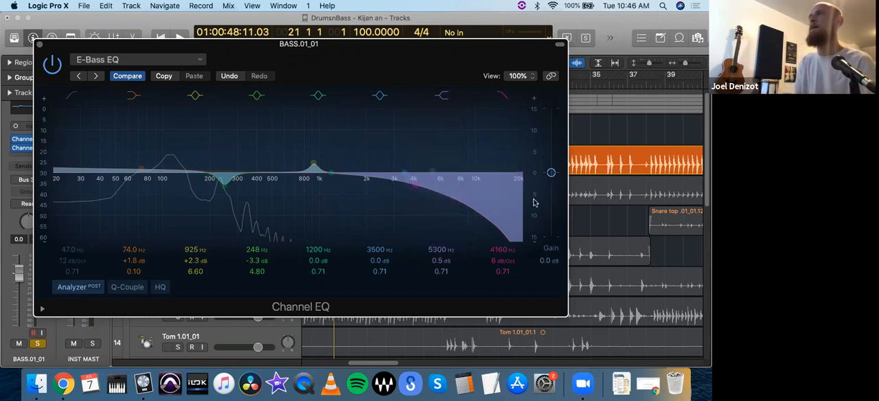
{"action": "left_click", "coordinate": [503, 97]}
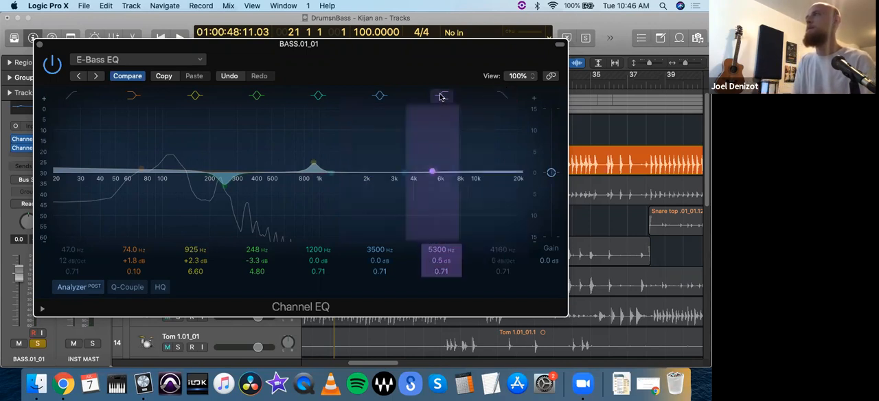
{"action": "left_click_drag", "start_coordinate": [432, 177], "coordinate": [392, 174]}
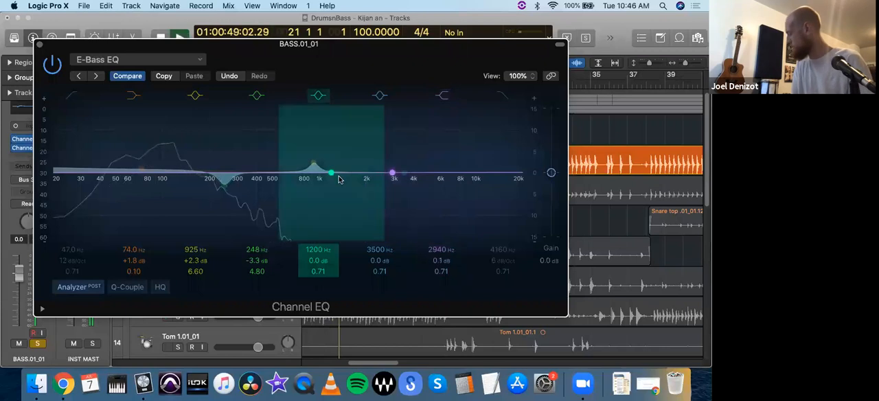
{"action": "key", "text": "space"}
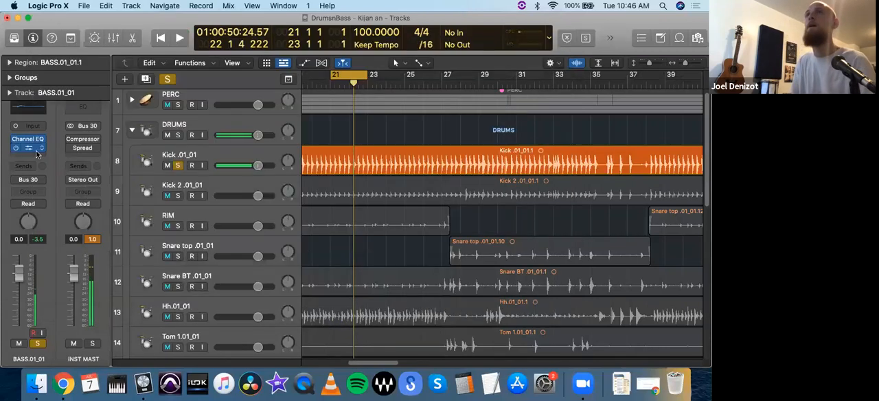
Step: Close the EQ and insert a mono Compressor after it on the BASS.01_01 track, with its window moved fully into view
{"action": "left_click", "coordinate": [39, 45]}
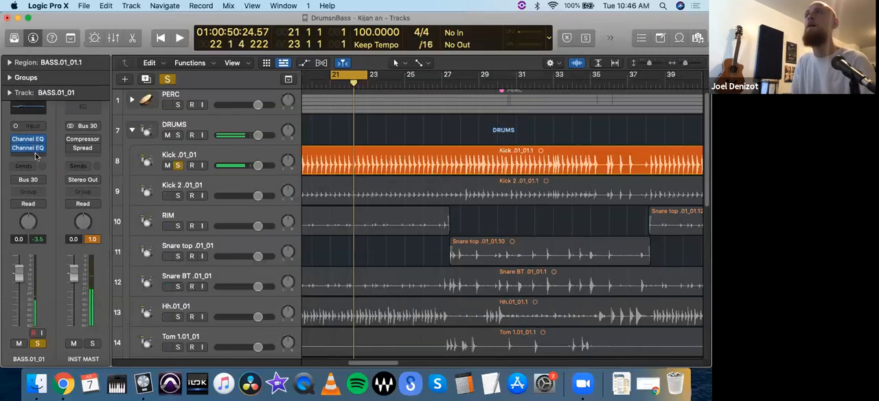
{"action": "left_click", "coordinate": [38, 154]}
{"action": "mouse_move", "coordinate": [83, 184]}
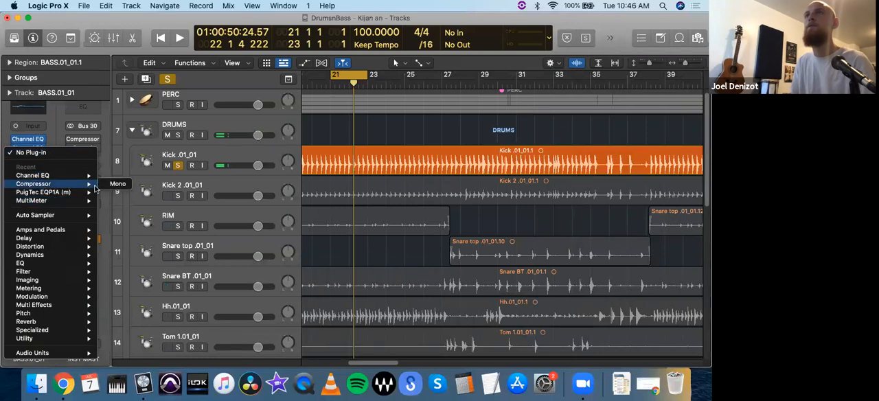
{"action": "left_click", "coordinate": [117, 184]}
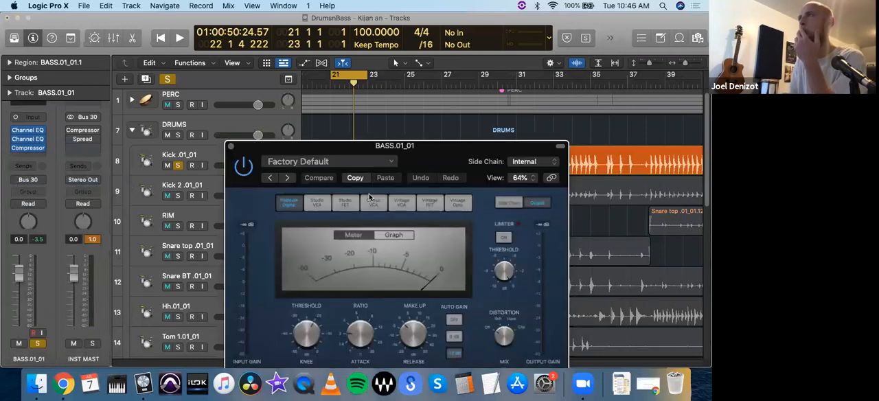
{"action": "left_click_drag", "start_coordinate": [373, 146], "coordinate": [288, 40]}
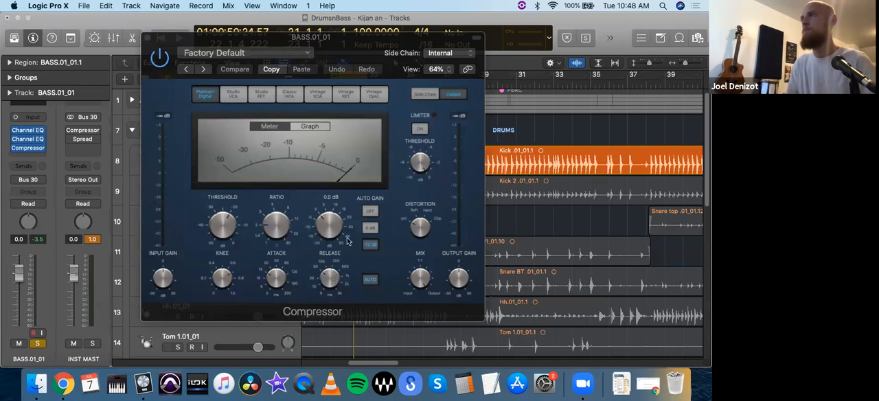
Step: Turn off the compressor's auto gain and, during playback, set its threshold to about -15 dB and ratio to about 1.1:1
{"action": "left_click", "coordinate": [375, 213]}
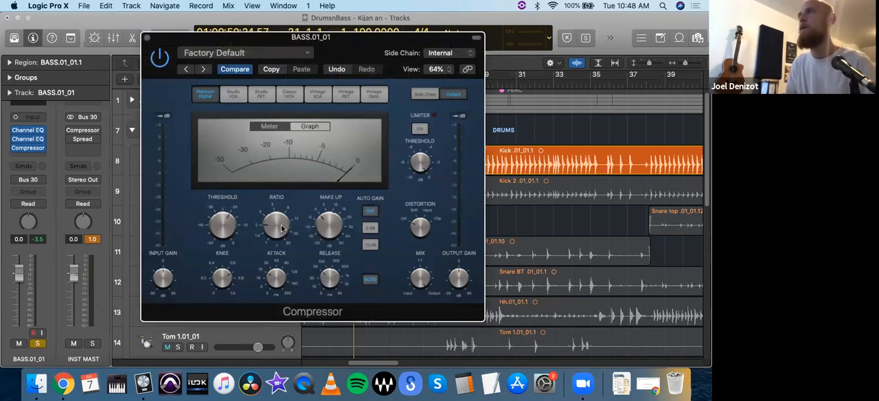
{"action": "key", "text": "space"}
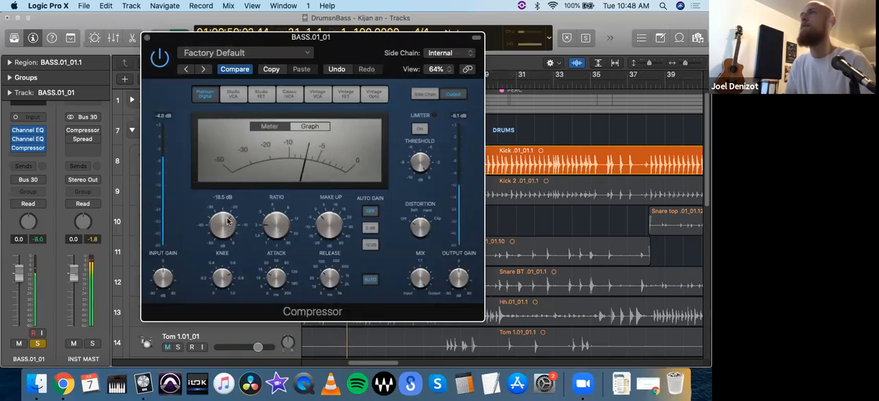
{"action": "left_click_drag", "start_coordinate": [228, 216], "coordinate": [225, 231]}
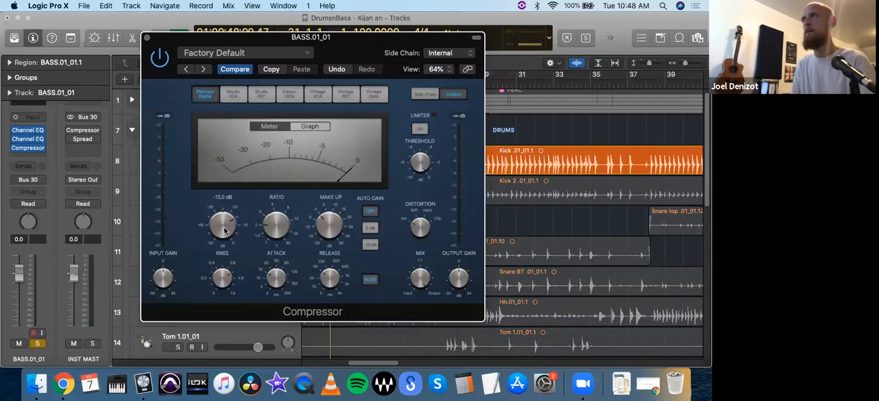
{"action": "left_click_drag", "start_coordinate": [224, 231], "coordinate": [271, 239]}
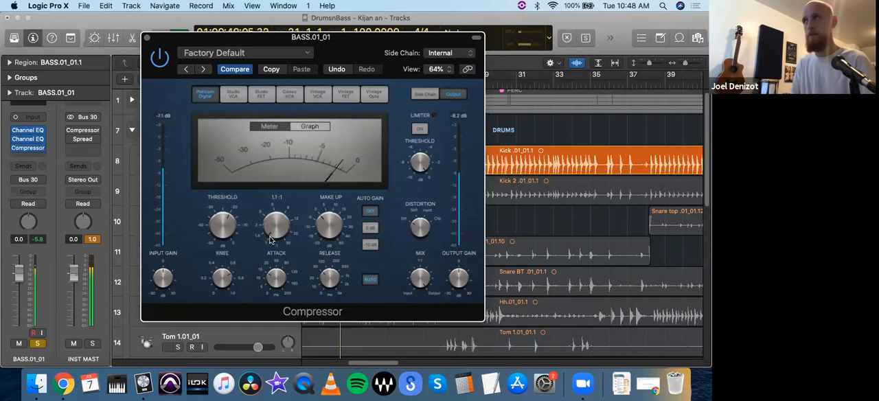
Step: Set the bass compressor's make-up gain to 2.5 dB, attack to 7.0 ms and release to about 880 ms
{"action": "left_click_drag", "start_coordinate": [331, 234], "coordinate": [332, 229]}
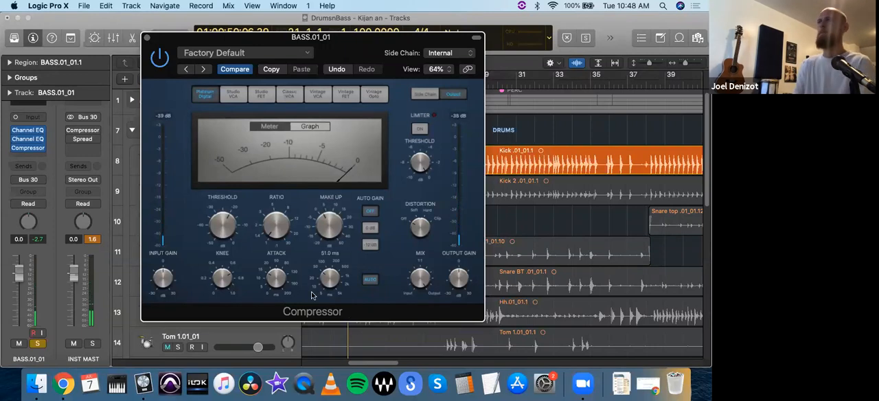
{"action": "left_click_drag", "start_coordinate": [281, 292], "coordinate": [273, 290]}
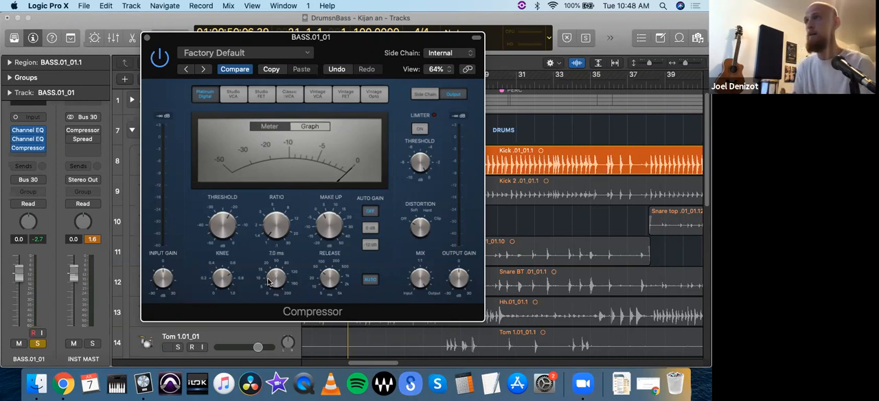
{"action": "mouse_move", "coordinate": [336, 279]}
{"action": "left_click_drag", "start_coordinate": [338, 264], "coordinate": [346, 251]}
{"action": "mouse_move", "coordinate": [266, 280]}
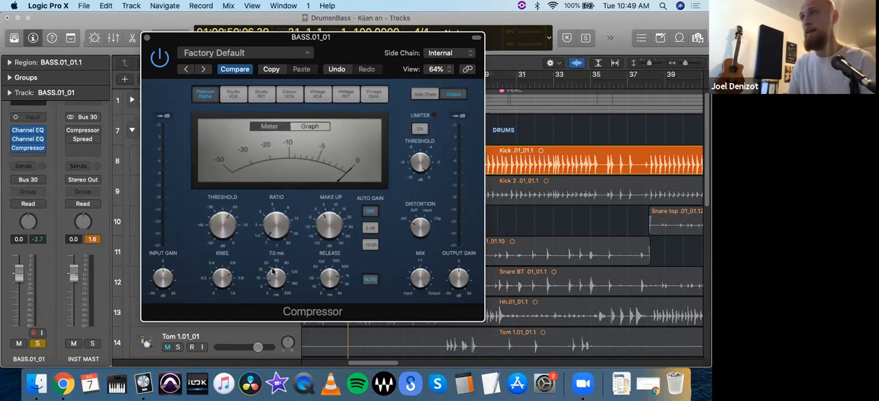
{"action": "mouse_move", "coordinate": [326, 220]}
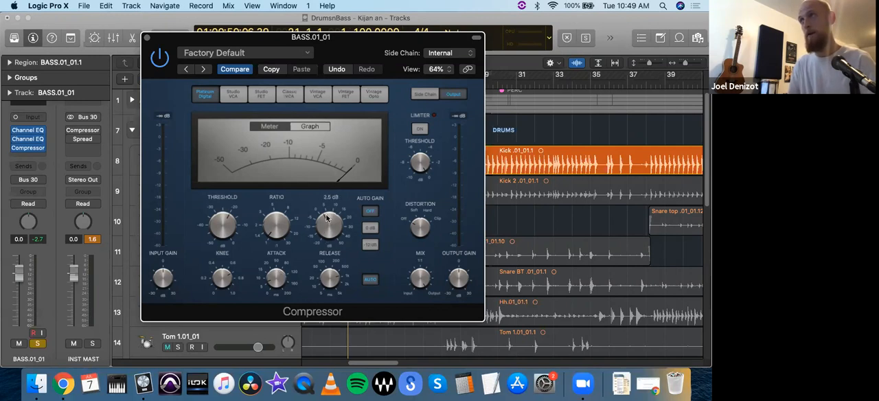
{"action": "mouse_move", "coordinate": [332, 279]}
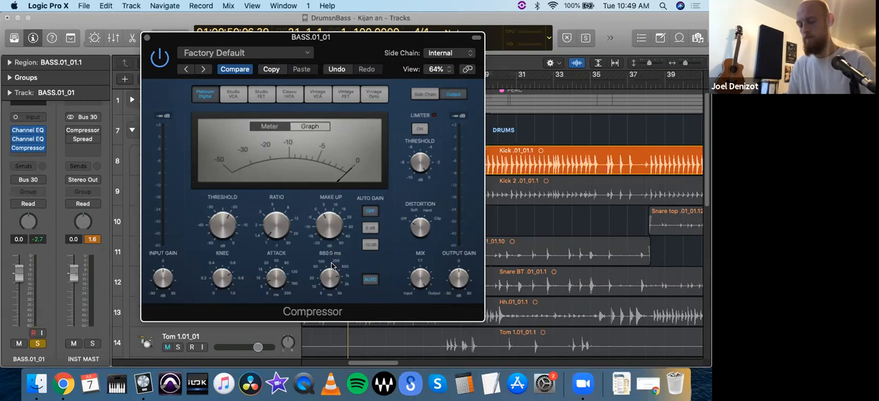
Step: Audition the bass with the compressor bypassed and active, and fine-tune its make-up gain
{"action": "key", "text": "space"}
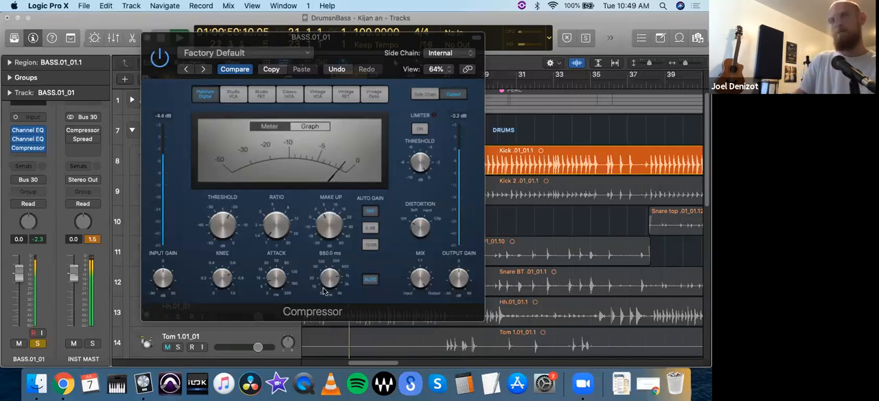
{"action": "left_click", "coordinate": [355, 312]}
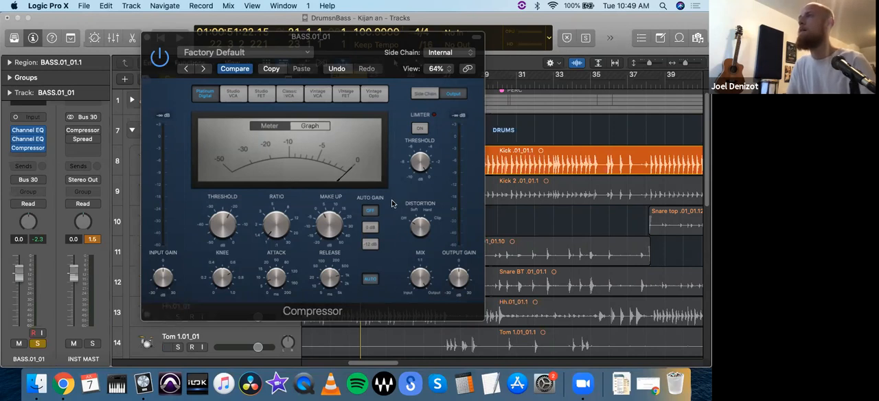
{"action": "key", "text": "space"}
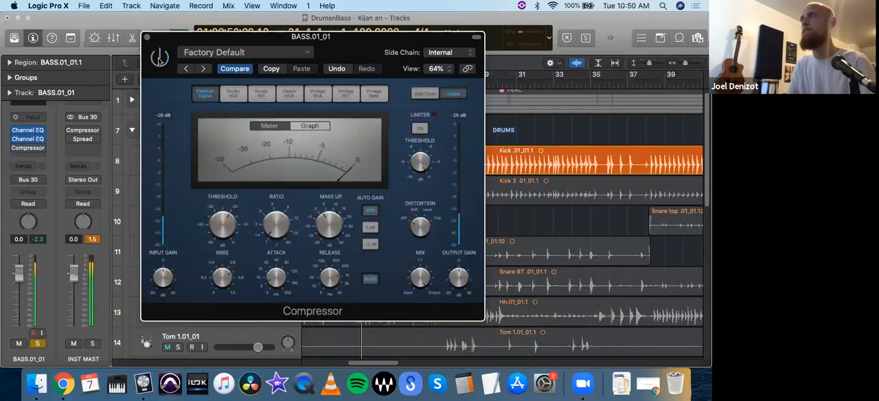
{"action": "key", "text": "comma"}
{"action": "key", "text": "comma"}
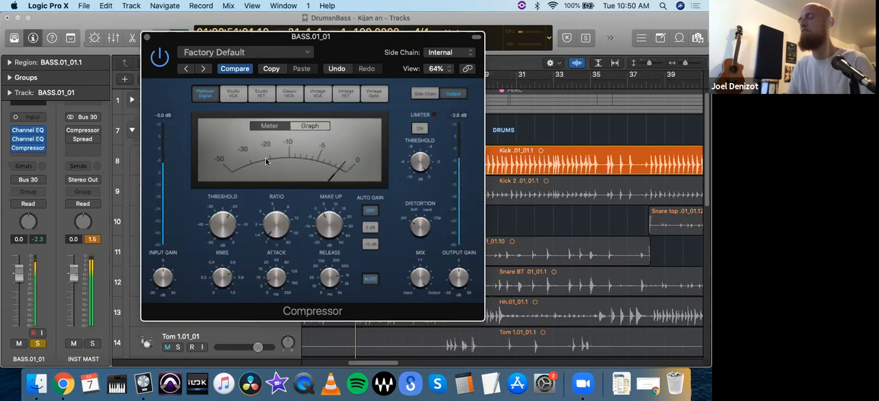
{"action": "mouse_move", "coordinate": [326, 225]}
{"action": "left_click_drag", "start_coordinate": [324, 227], "coordinate": [324, 229]}
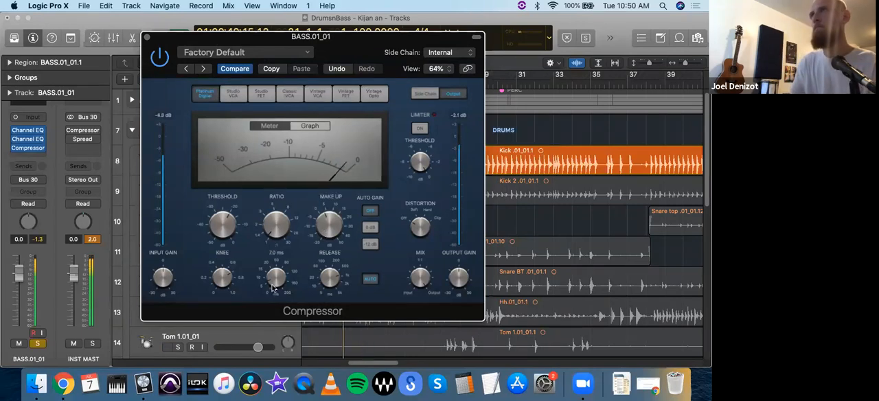
Step: Close the compressor and lower the BASS.01_01 channel fader to -3.5 dB while listening to the kick and bass
{"action": "key", "text": "super+w"}
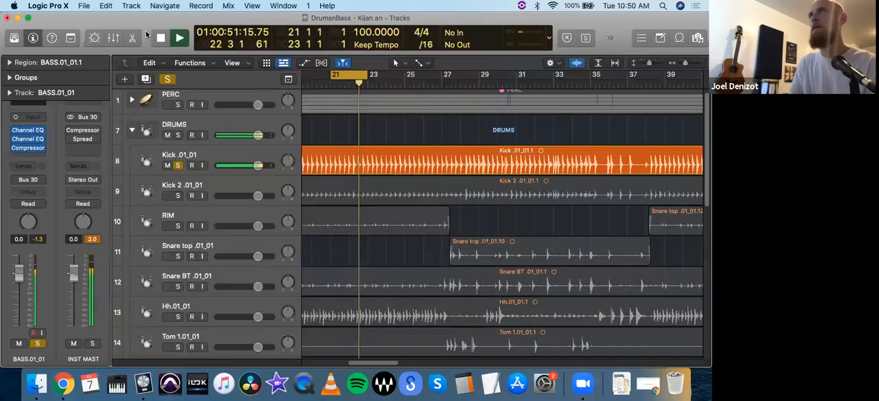
{"action": "key", "text": "space"}
{"action": "left_click_drag", "start_coordinate": [19, 273], "coordinate": [22, 298]}
{"action": "key", "text": "space"}
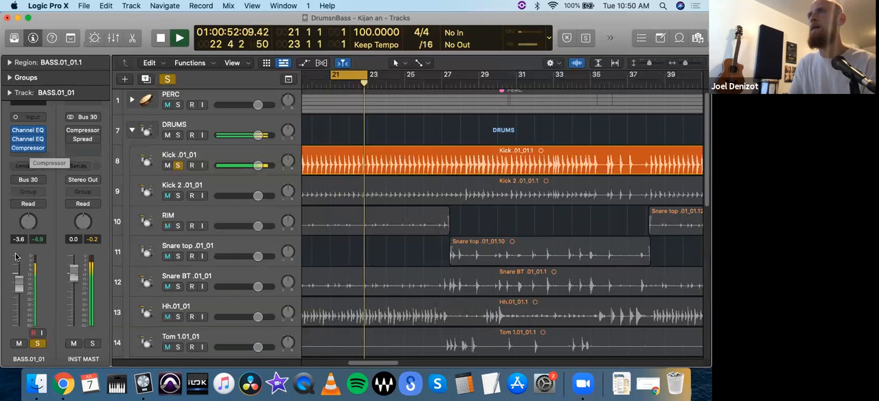
{"action": "left_click_drag", "start_coordinate": [19, 282], "coordinate": [19, 280]}
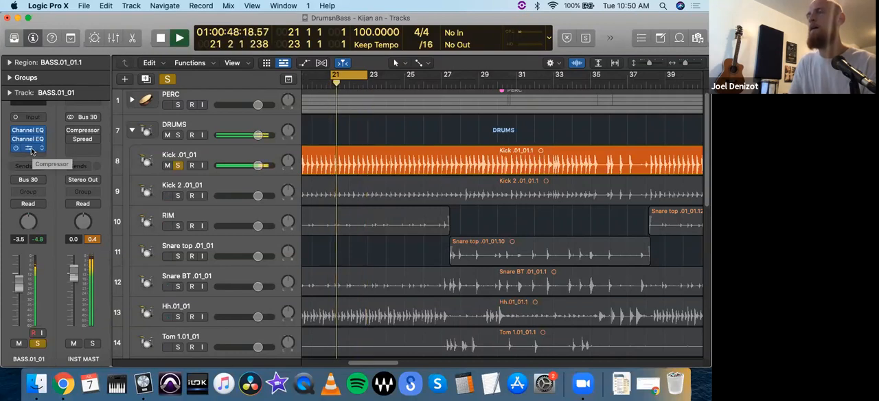
{"action": "key", "text": "space"}
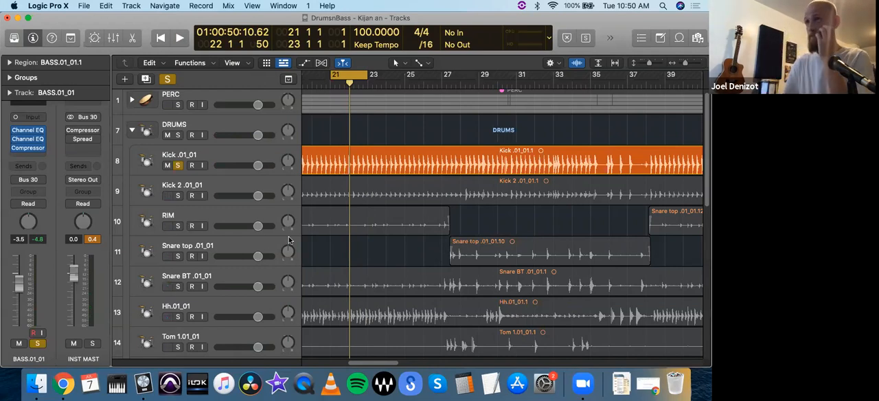
Step: Bring up the Kick .01_01 track's channel strip
{"action": "left_click", "coordinate": [208, 190]}
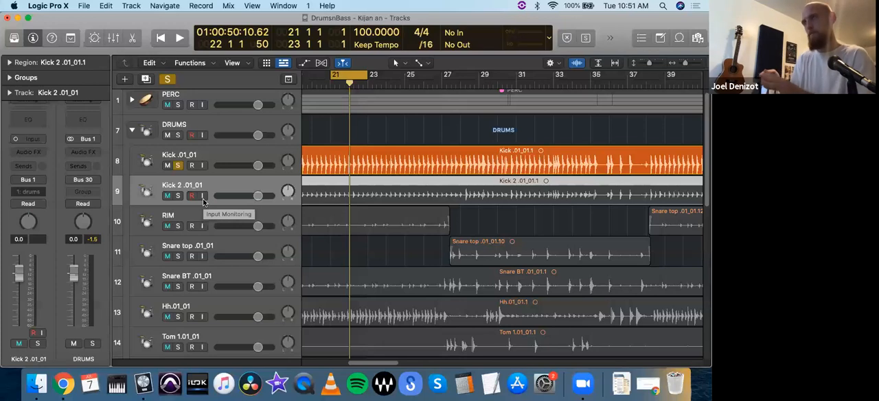
{"action": "left_click", "coordinate": [211, 158]}
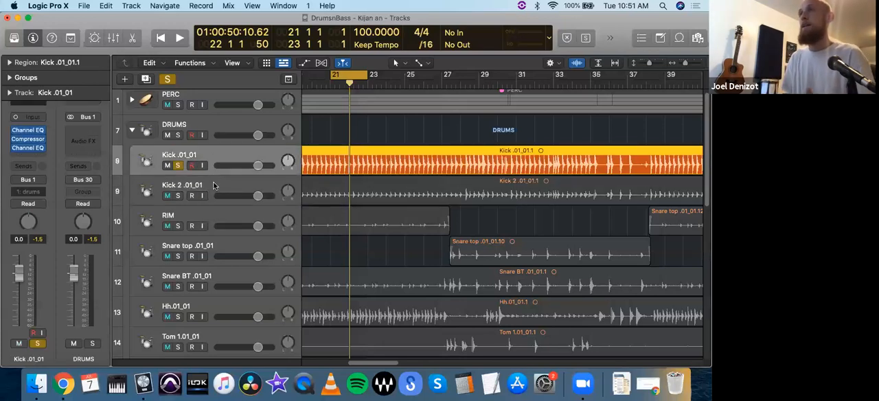
Step: Audition Kick 2 .01_01 soloed alongside Kick .01_01 with its fader raised to 3.7 dB, and unsolo it after playback
{"action": "left_click", "coordinate": [213, 186]}
{"action": "left_click", "coordinate": [178, 196]}
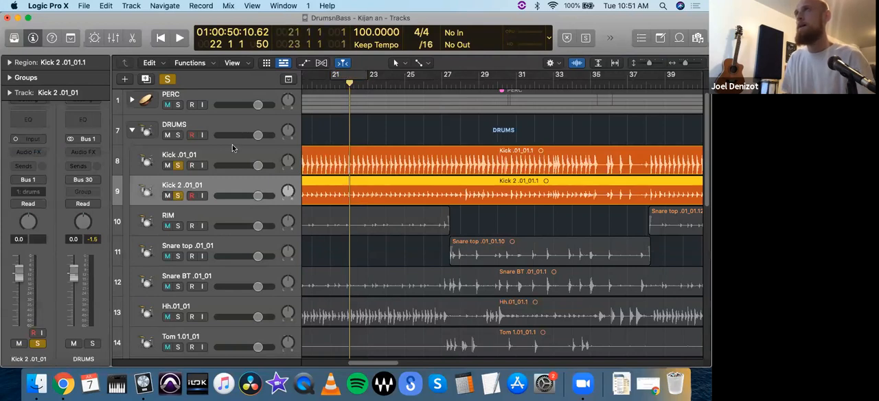
{"action": "mouse_move", "coordinate": [257, 196]}
{"action": "left_mouse_down"}
{"action": "mouse_move", "coordinate": [192, 200]}
{"action": "mouse_move", "coordinate": [266, 196]}
{"action": "left_mouse_up"}
{"action": "key", "text": "space"}
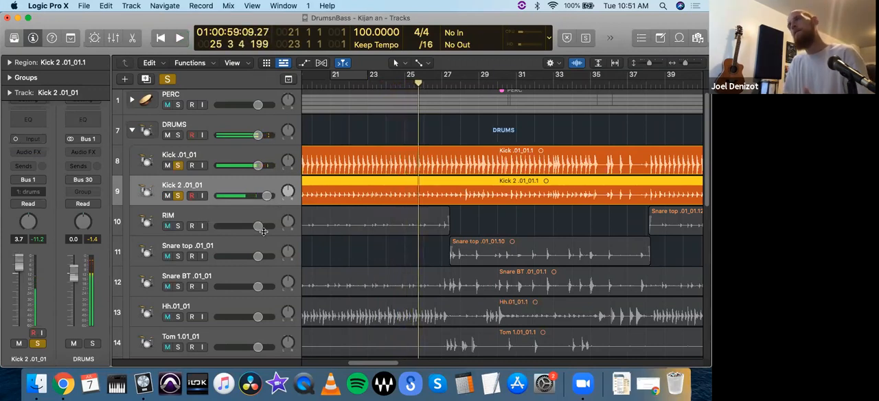
{"action": "left_click", "coordinate": [180, 195]}
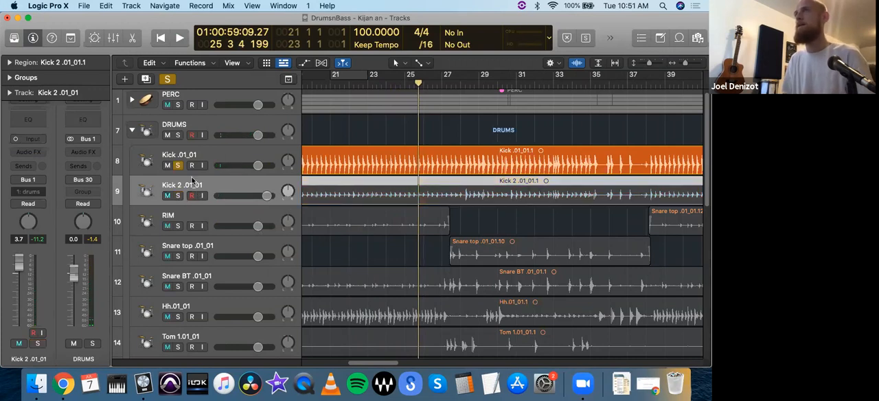
Step: Add a Channel EQ to the soloed Kick 2 .01_01 and boost 1320 Hz by 2.4 dB with a Q of 1.30 during playback
{"action": "left_click", "coordinate": [28, 119]}
{"action": "left_click_drag", "start_coordinate": [310, 143], "coordinate": [291, 46]}
{"action": "left_click", "coordinate": [177, 195]}
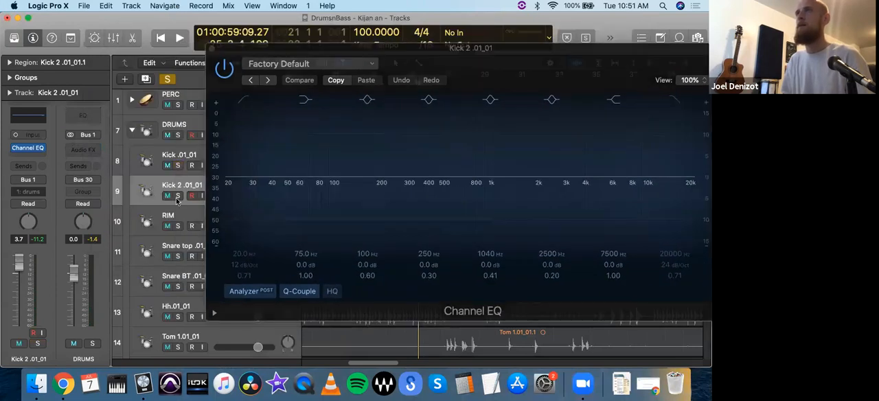
{"action": "key", "text": "space"}
{"action": "left_click_drag", "start_coordinate": [278, 51], "coordinate": [175, 53]}
{"action": "left_click_drag", "start_coordinate": [500, 176], "coordinate": [468, 177]}
{"action": "left_click_drag", "start_coordinate": [389, 178], "coordinate": [406, 164]}
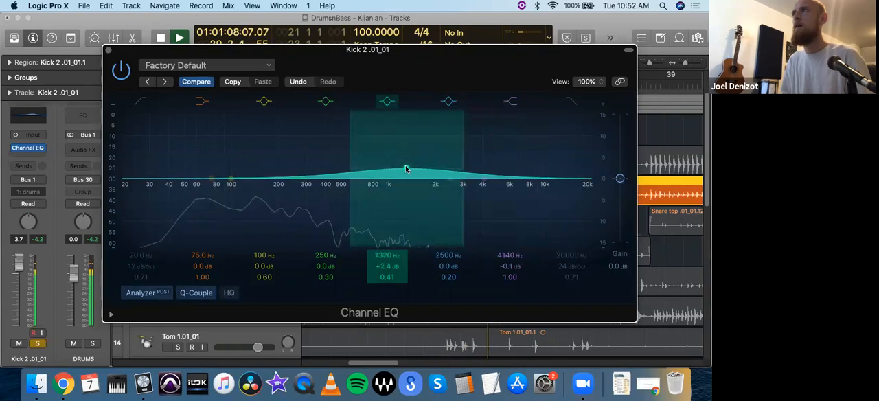
{"action": "left_click_drag", "start_coordinate": [462, 166], "coordinate": [451, 167]}
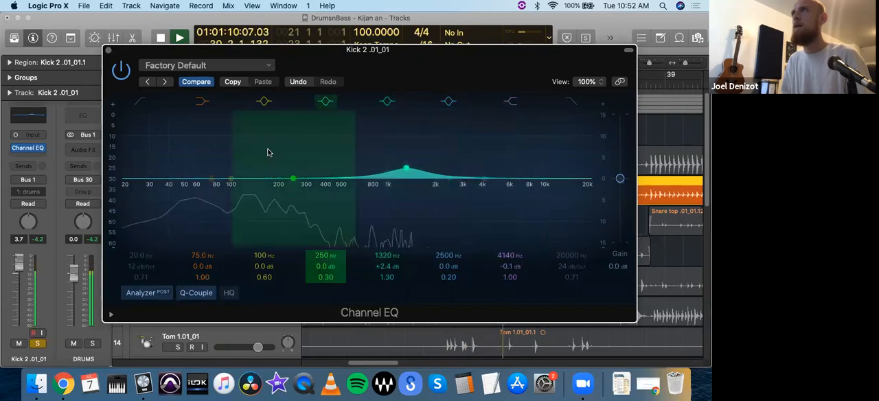
Step: Band-limit Kick 2 with a low cut at 515 Hz and a high cut at 2800 Hz, leaving the low shelf disabled
{"action": "left_click", "coordinate": [140, 101]}
{"action": "left_click_drag", "start_coordinate": [215, 177], "coordinate": [337, 190]}
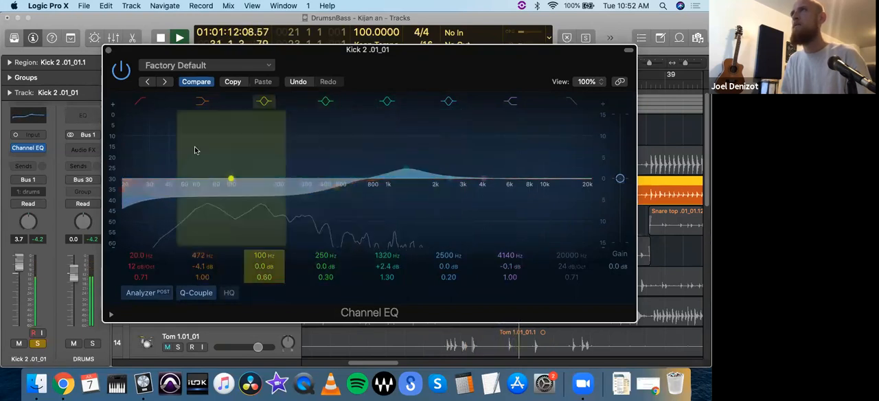
{"action": "left_click", "coordinate": [202, 102]}
{"action": "left_click_drag", "start_coordinate": [133, 190], "coordinate": [357, 208]}
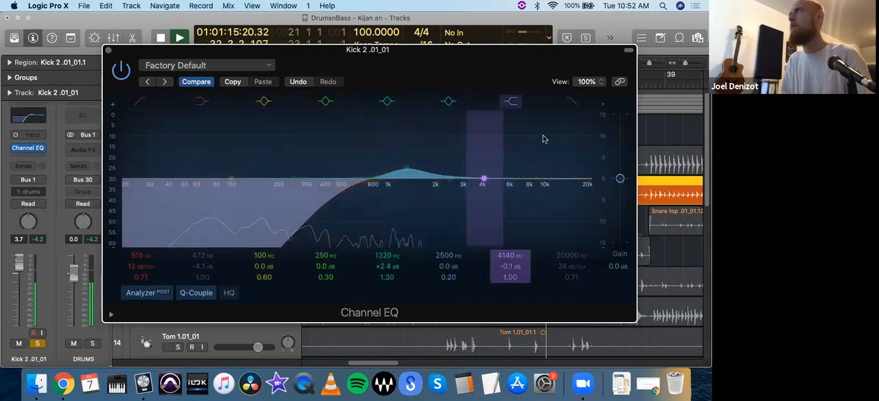
{"action": "left_click", "coordinate": [569, 103]}
{"action": "left_click_drag", "start_coordinate": [563, 191], "coordinate": [435, 216]}
Step: Lower the Kick 2 fader to -5.6 dB and refine its EQ to +2.2 dB at 1200 Hz and -0.3 dB at 3860 Hz
{"action": "left_click_drag", "start_coordinate": [18, 263], "coordinate": [19, 288]}
{"action": "left_click", "coordinate": [179, 39]}
{"action": "left_click_drag", "start_coordinate": [181, 49], "coordinate": [126, 33]}
{"action": "left_click_drag", "start_coordinate": [350, 152], "coordinate": [342, 152]}
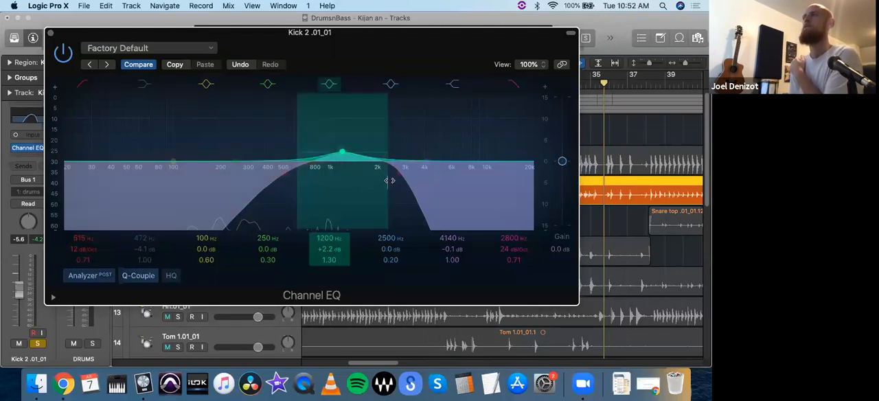
{"action": "left_click_drag", "start_coordinate": [447, 187], "coordinate": [443, 188]}
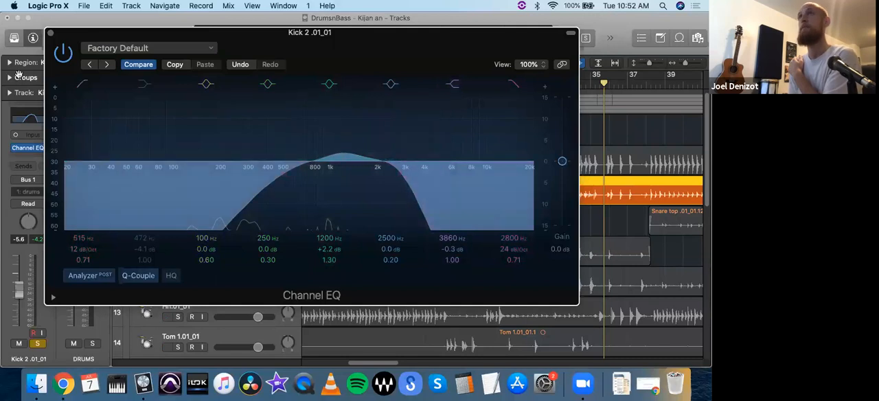
{"action": "left_click_drag", "start_coordinate": [108, 36], "coordinate": [333, 41]}
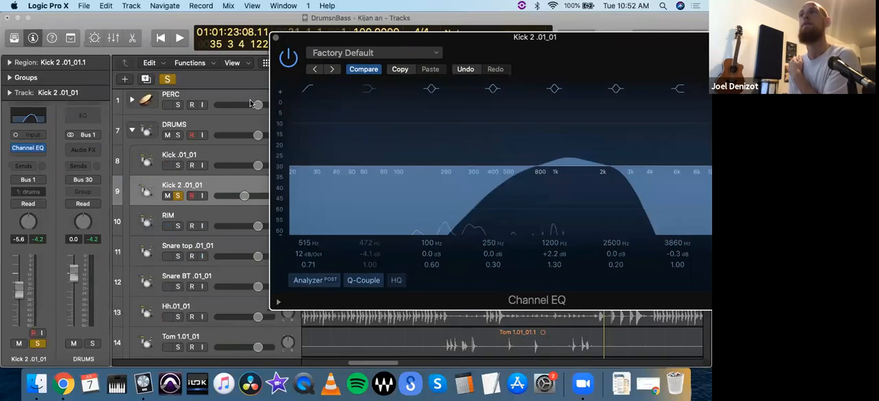
Step: Bring the Kick 2 fader to -13.4 dB and compare the main kick with and without it by toggling its solo
{"action": "left_click", "coordinate": [215, 192]}
{"action": "left_click_drag", "start_coordinate": [242, 196], "coordinate": [217, 197]}
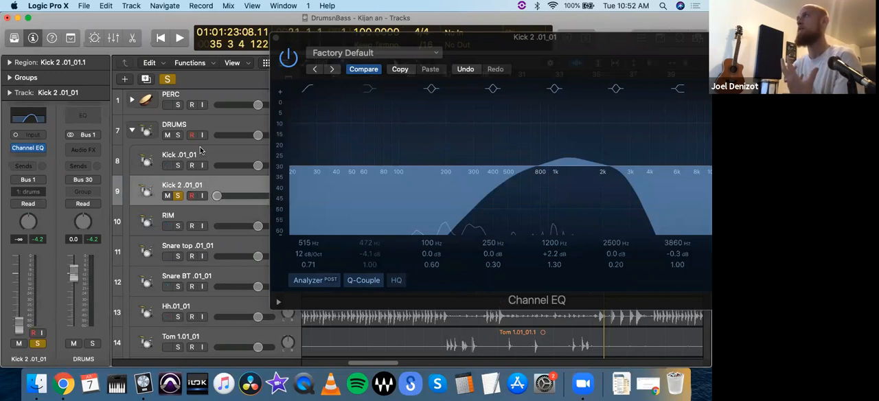
{"action": "left_click_drag", "start_coordinate": [217, 196], "coordinate": [250, 203]}
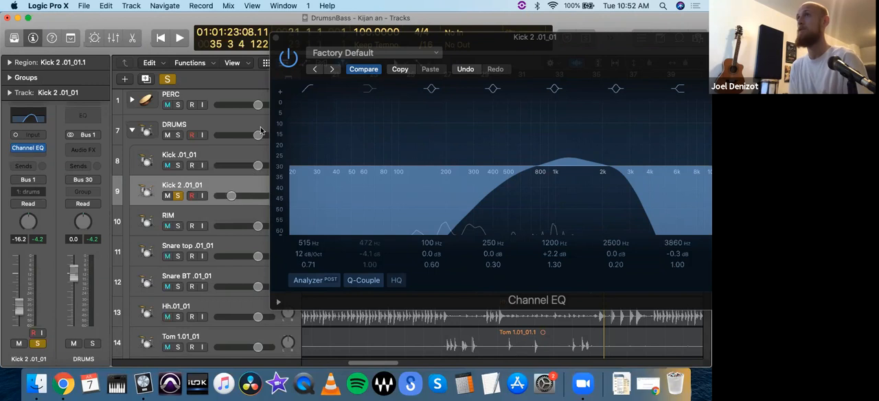
{"action": "left_click", "coordinate": [178, 165]}
{"action": "mouse_move", "coordinate": [230, 195]}
{"action": "left_mouse_down"}
{"action": "mouse_move", "coordinate": [217, 197]}
{"action": "mouse_move", "coordinate": [235, 195]}
{"action": "left_mouse_up"}
{"action": "key", "text": "space"}
{"action": "left_click", "coordinate": [179, 195]}
{"action": "left_click", "coordinate": [178, 196]}
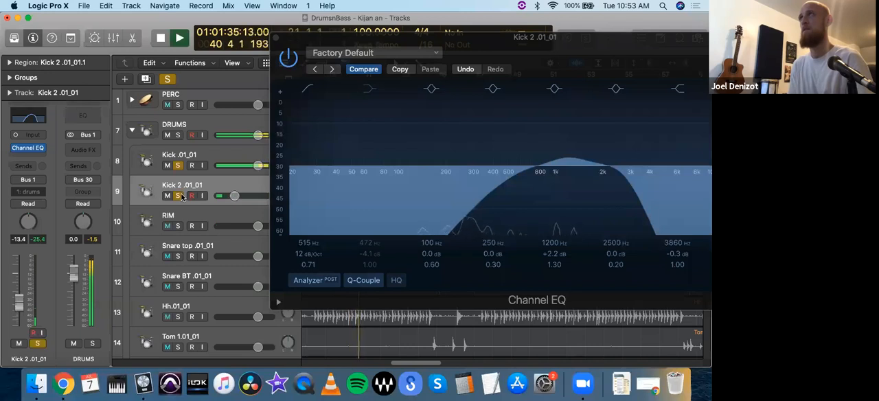
Step: Close the Kick 2 Channel EQ, stop playback and lower the track's fader to -15.2 dB
{"action": "left_click", "coordinate": [276, 37]}
{"action": "key", "text": "space"}
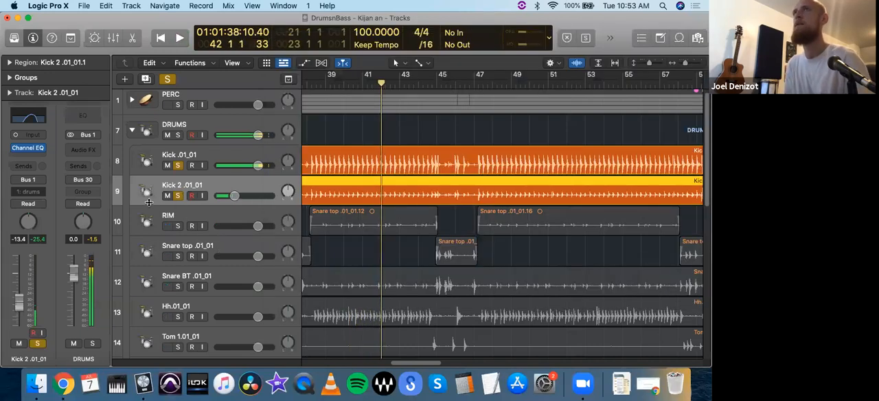
{"action": "left_click_drag", "start_coordinate": [227, 199], "coordinate": [224, 199]}
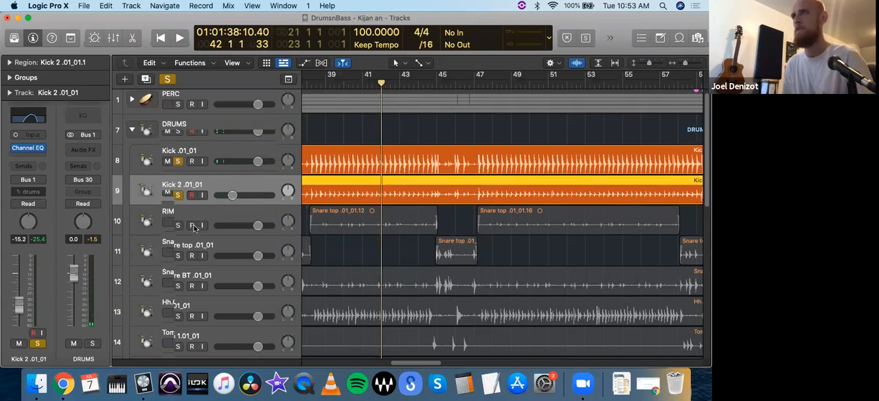
Step: Select the RIM track and play a cycle range spanning bars 17 to 21
{"action": "scroll", "coordinate": [425, 99], "scroll_direction": "down", "scroll_amount": 1}
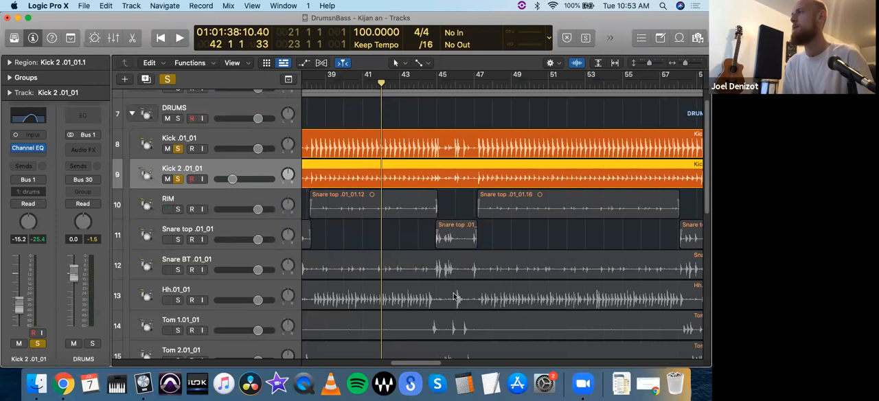
{"action": "key", "text": "super+Left"}
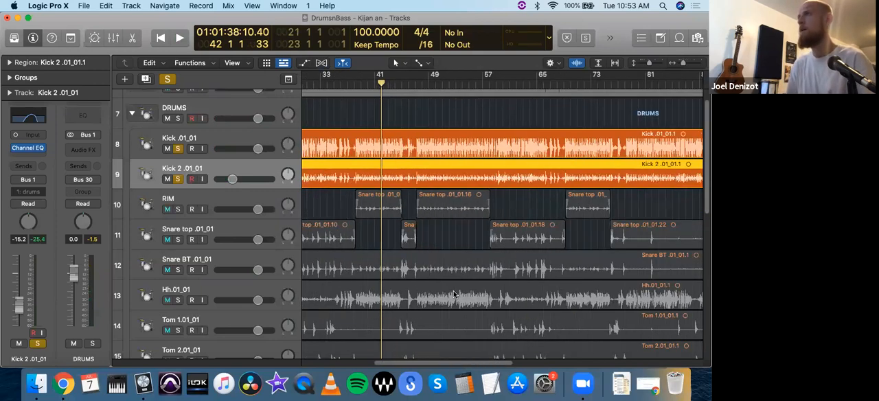
{"action": "scroll", "coordinate": [453, 295], "scroll_direction": "left", "scroll_amount": 5}
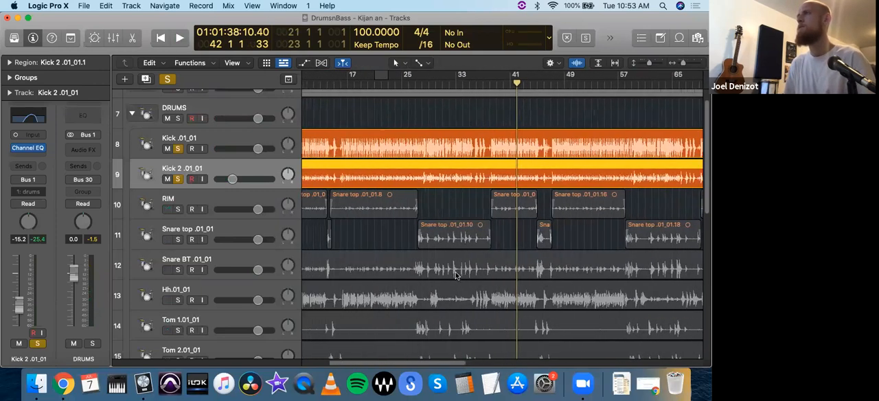
{"action": "scroll", "coordinate": [455, 273], "scroll_direction": "left", "scroll_amount": 3}
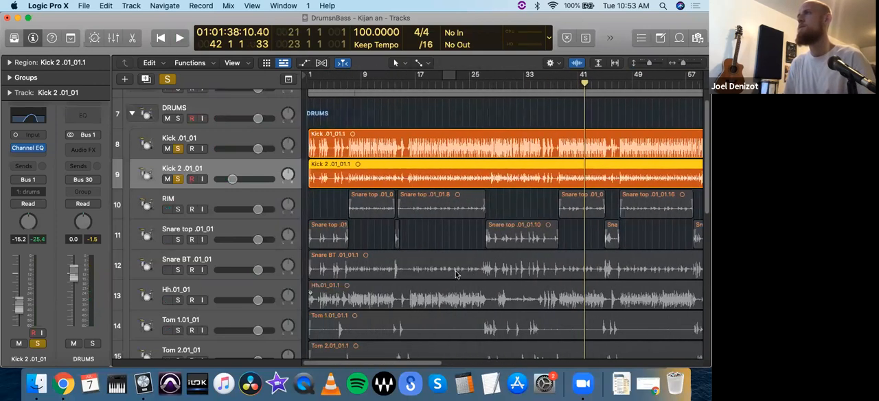
{"action": "left_click", "coordinate": [232, 199]}
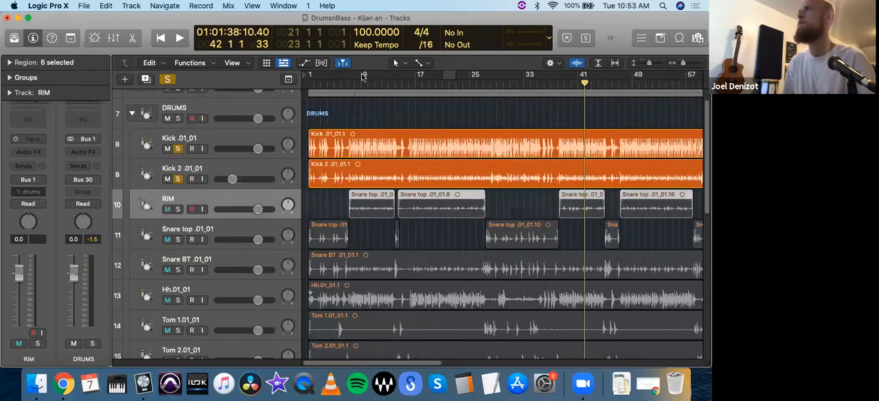
{"action": "left_click_drag", "start_coordinate": [417, 75], "coordinate": [442, 77]}
{"action": "key", "text": "space"}
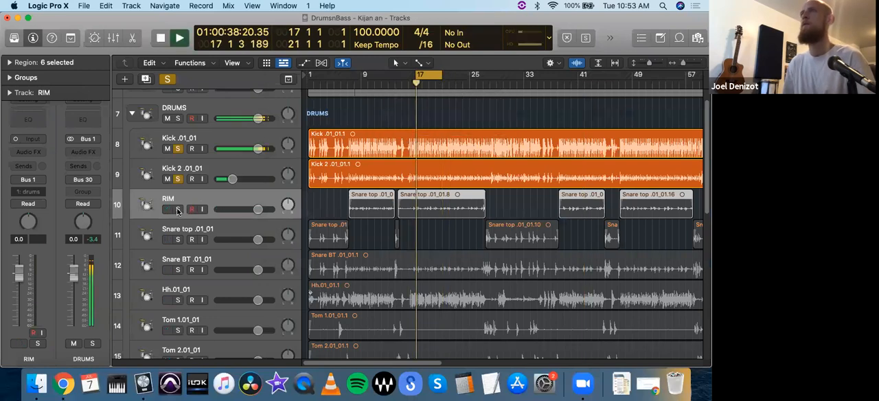
Step: Solo only the RIM track, comparing it with both kicks and with the full mix in the looped section
{"action": "left_click", "coordinate": [177, 209]}
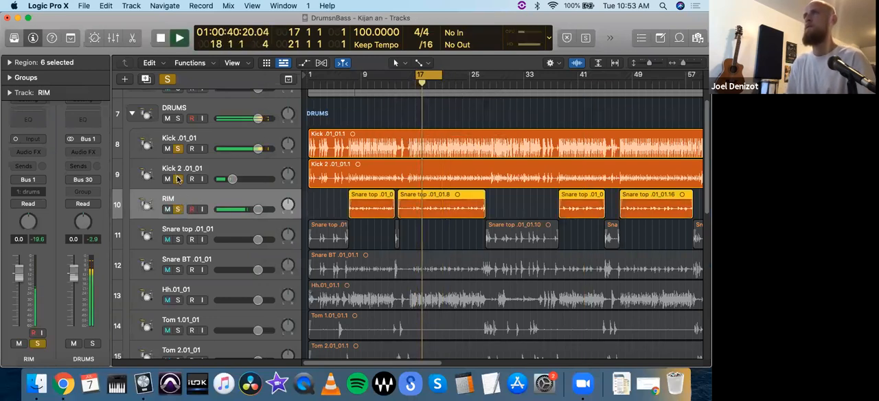
{"action": "left_click", "coordinate": [177, 178]}
{"action": "left_click", "coordinate": [177, 148]}
{"action": "left_click", "coordinate": [190, 199]}
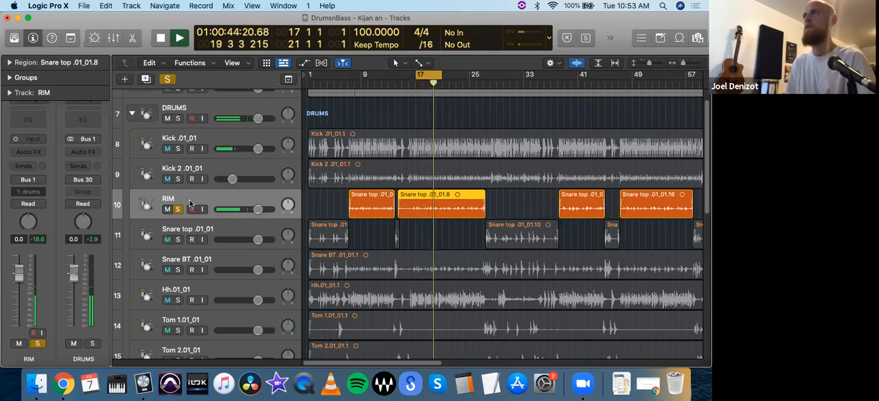
{"action": "left_click", "coordinate": [168, 80]}
{"action": "left_click", "coordinate": [178, 210]}
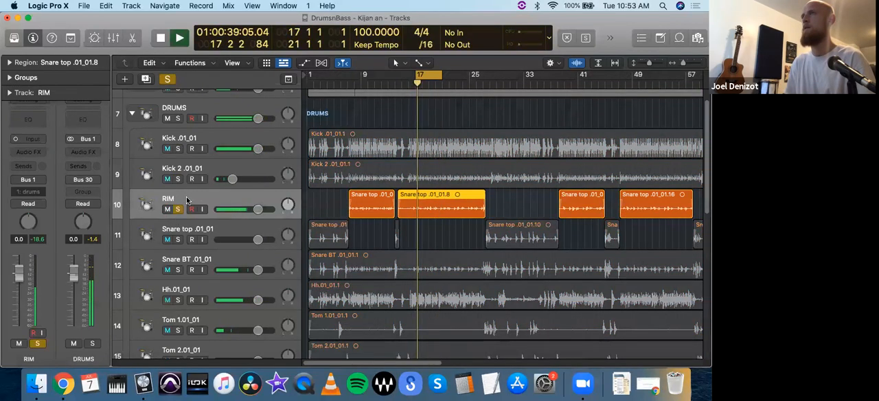
{"action": "key", "text": "space"}
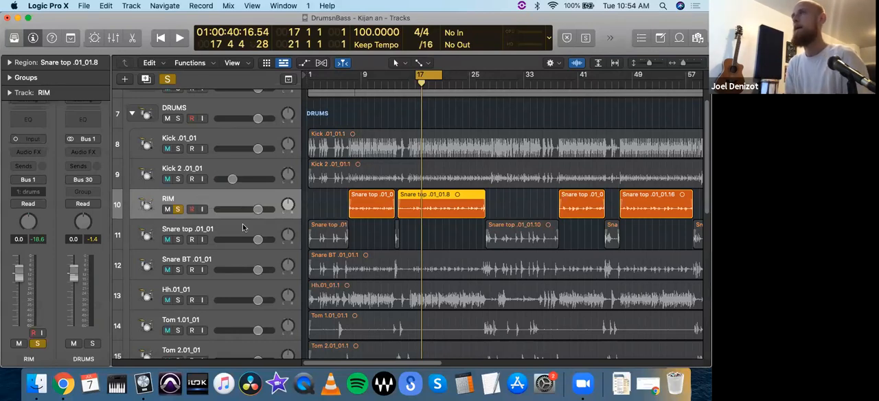
{"action": "key", "text": "space"}
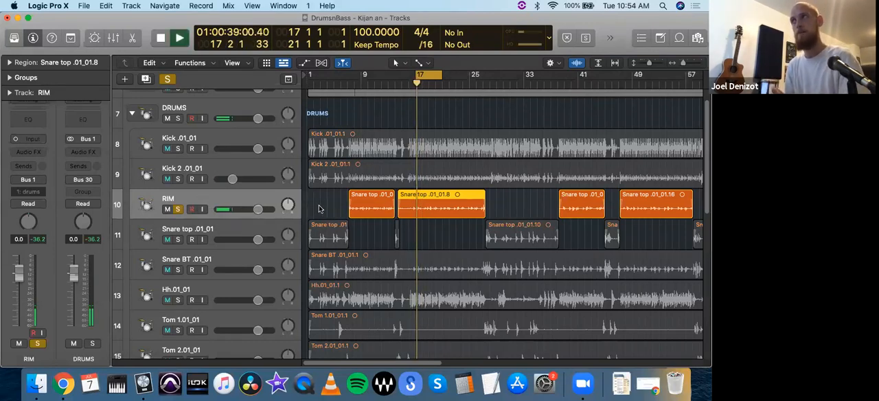
Step: Add a Channel EQ to RIM with a 161 Hz low cut, +2.0 dB at 398 Hz and a +1.4 dB high shelf at 6850 Hz
{"action": "left_click", "coordinate": [28, 119]}
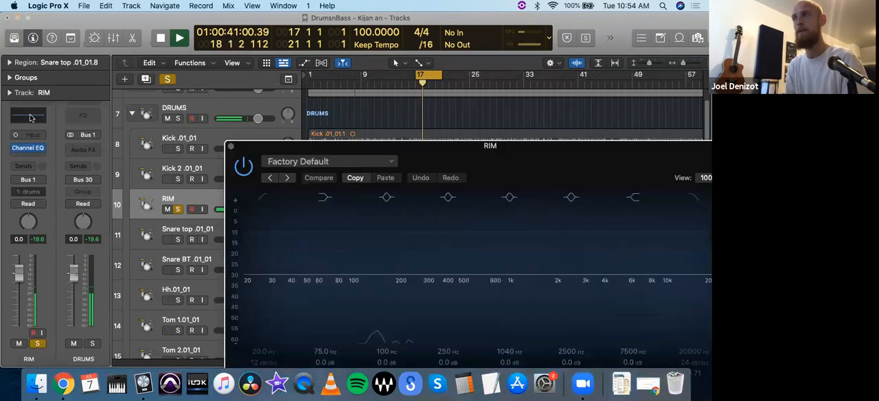
{"action": "left_click_drag", "start_coordinate": [276, 149], "coordinate": [94, 49]}
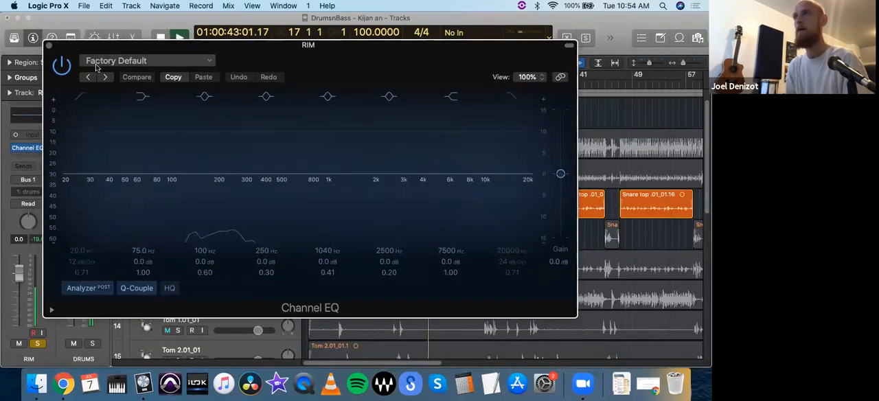
{"action": "left_click", "coordinate": [83, 98]}
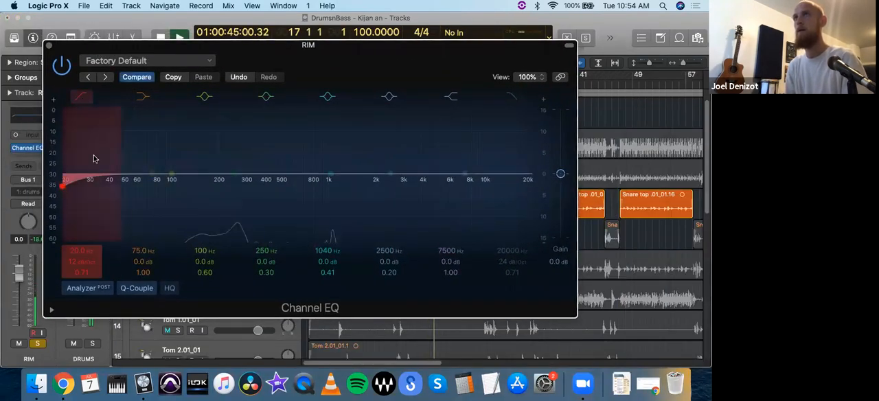
{"action": "mouse_move", "coordinate": [85, 204]}
{"action": "left_mouse_down"}
{"action": "mouse_move", "coordinate": [189, 202]}
{"action": "mouse_move", "coordinate": [221, 211]}
{"action": "left_mouse_up"}
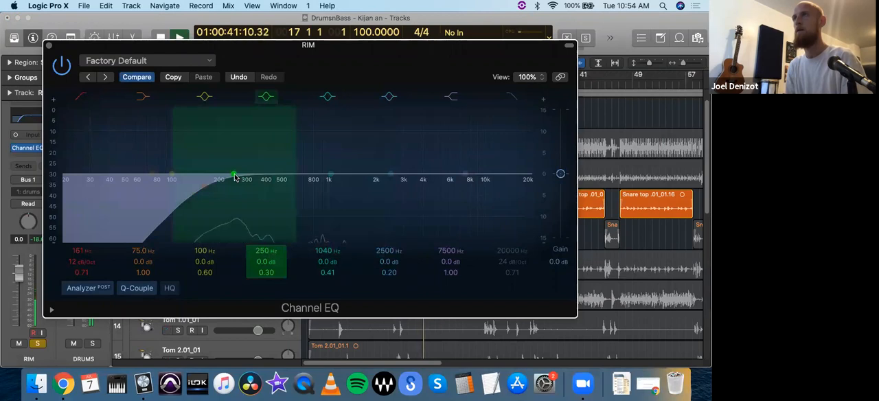
{"action": "left_click_drag", "start_coordinate": [234, 175], "coordinate": [267, 164]}
{"action": "left_click_drag", "start_coordinate": [465, 176], "coordinate": [462, 172]}
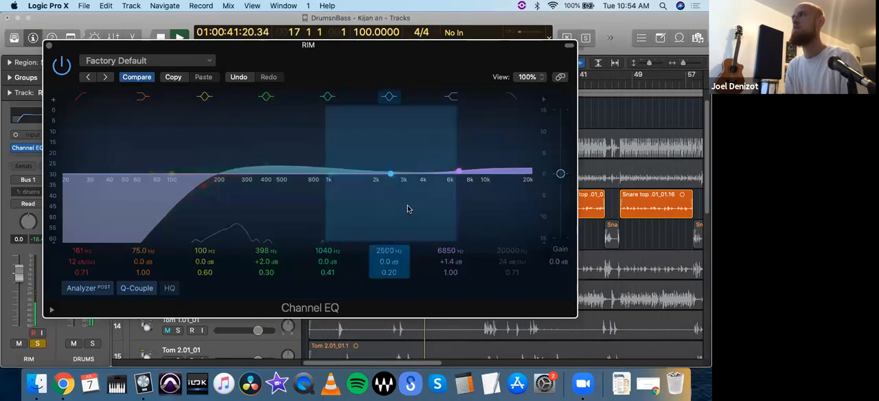
Step: Sweep a narrow EQ boost around 1490 to 1560 Hz on RIM to hunt for resonances, and disable that band when done
{"action": "left_click_drag", "start_coordinate": [388, 174], "coordinate": [356, 114]}
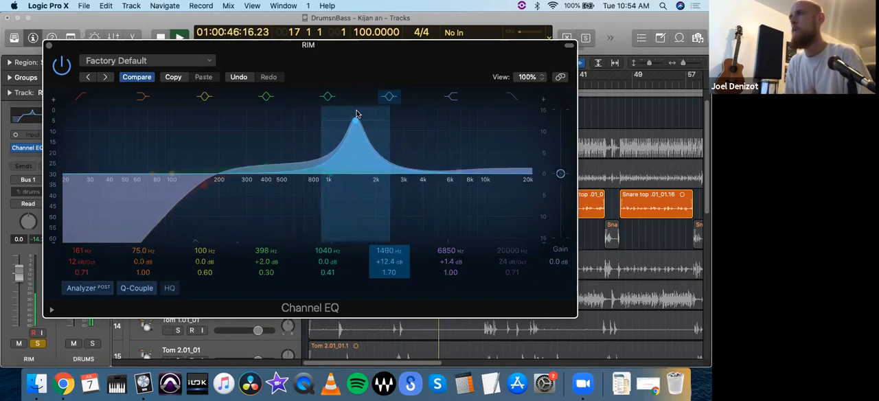
{"action": "left_click_drag", "start_coordinate": [358, 121], "coordinate": [362, 118]}
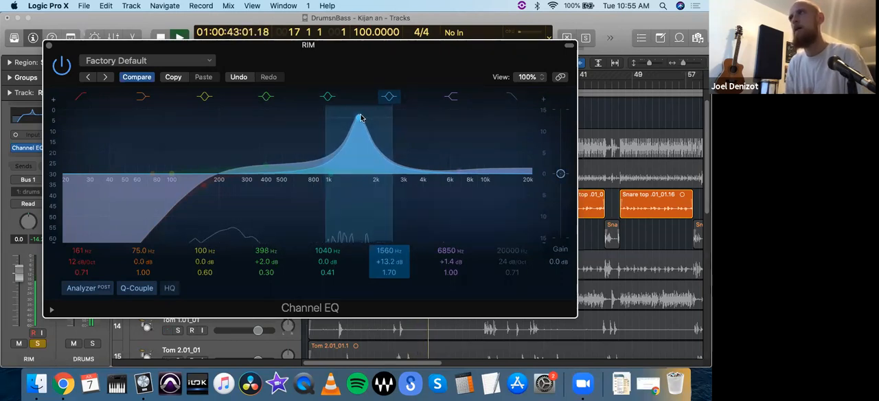
{"action": "left_click_drag", "start_coordinate": [383, 261], "coordinate": [382, 281]}
{"action": "left_click", "coordinate": [387, 101]}
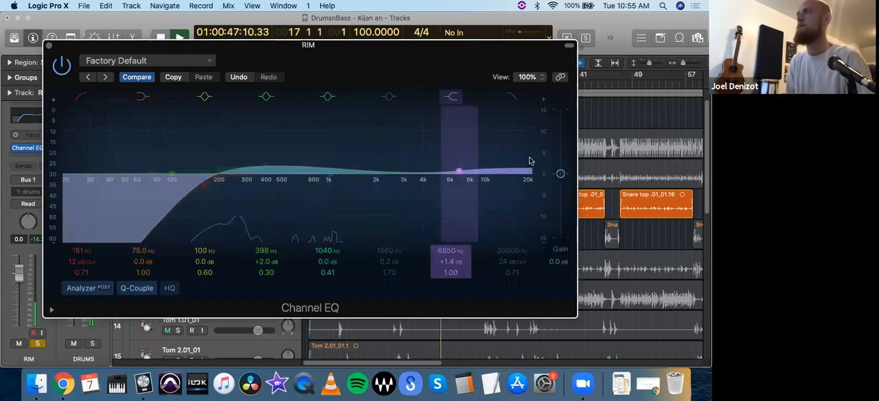
Step: Add a Compressor to RIM with auto gain off, threshold about -33 dB, a higher ratio and 5.0 dB make-up gain
{"action": "left_click", "coordinate": [49, 46]}
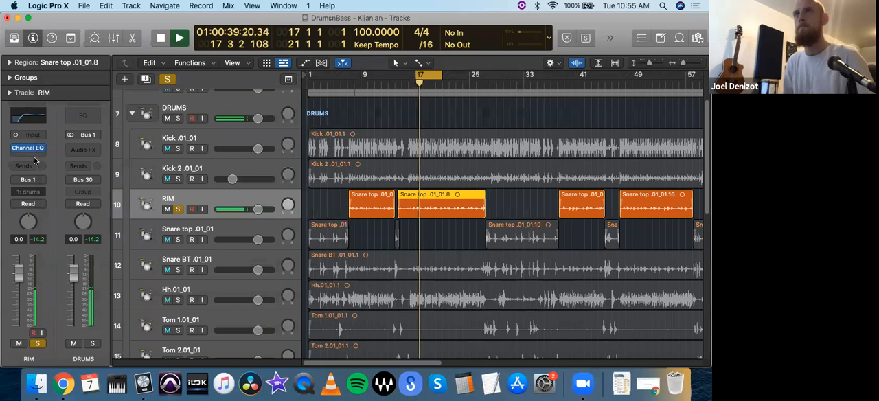
{"action": "left_click", "coordinate": [40, 148]}
{"action": "left_click", "coordinate": [115, 184]}
{"action": "left_click_drag", "start_coordinate": [293, 171], "coordinate": [140, 42]}
{"action": "left_click", "coordinate": [296, 193]}
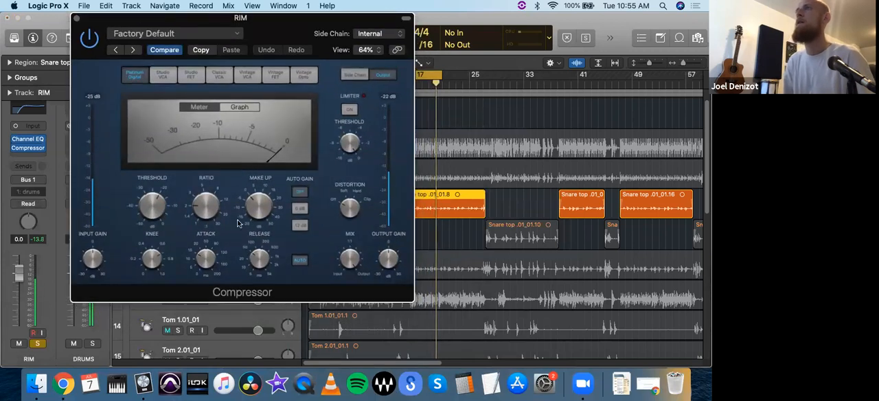
{"action": "left_click_drag", "start_coordinate": [155, 213], "coordinate": [157, 219]}
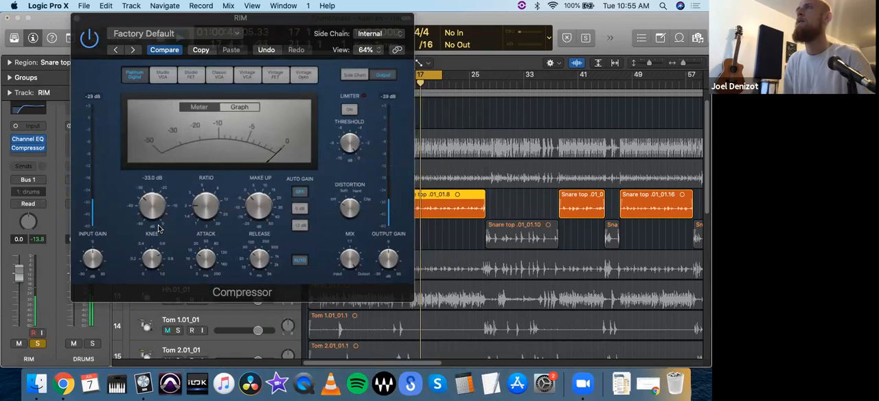
{"action": "left_click_drag", "start_coordinate": [201, 211], "coordinate": [205, 200]}
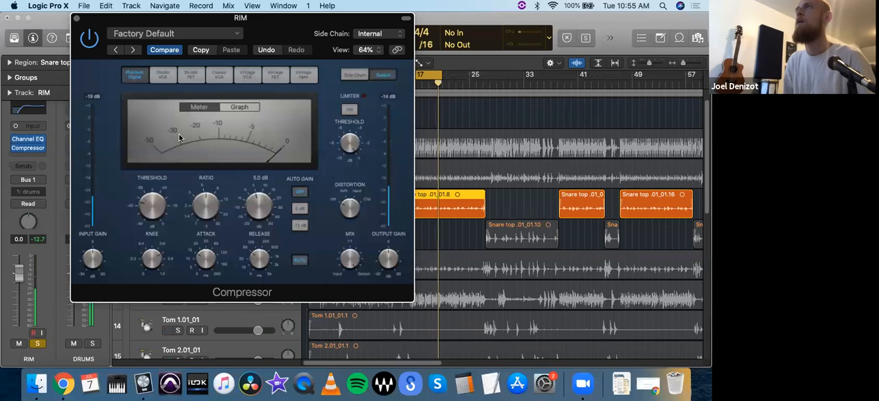
{"action": "left_click", "coordinate": [76, 18]}
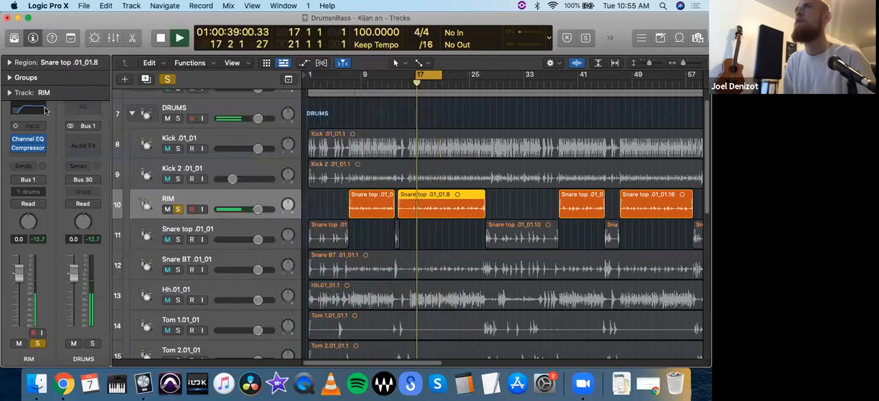
Step: Use the 1040 Hz band of RIM's Channel EQ for a broad -1.8 dB dip at 6200 Hz
{"action": "left_click", "coordinate": [28, 143]}
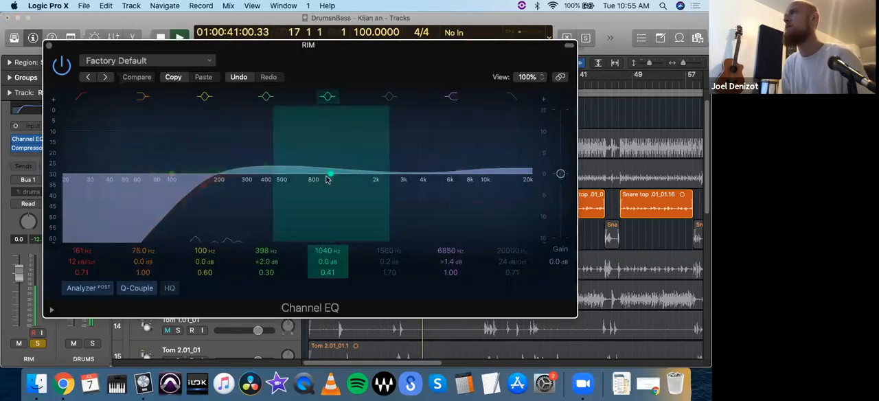
{"action": "left_click_drag", "start_coordinate": [371, 170], "coordinate": [451, 187]}
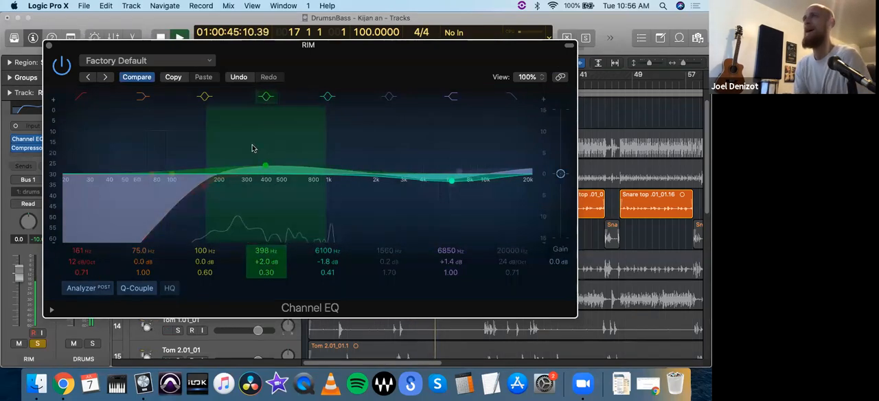
{"action": "left_click_drag", "start_coordinate": [57, 49], "coordinate": [62, 53]}
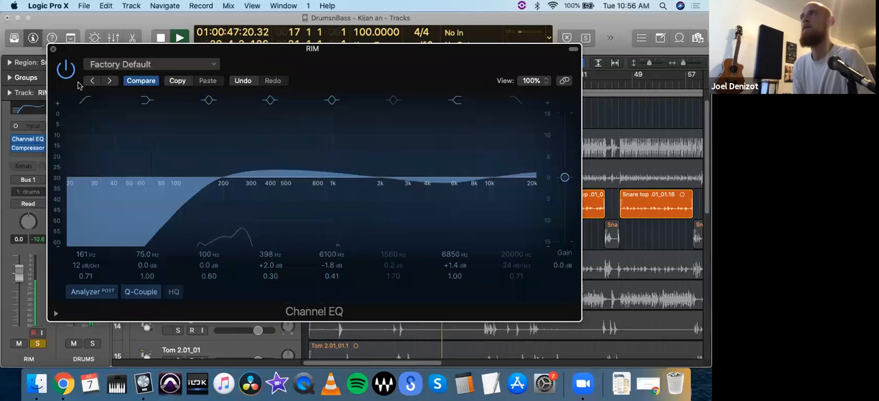
{"action": "left_click_drag", "start_coordinate": [456, 186], "coordinate": [457, 186]}
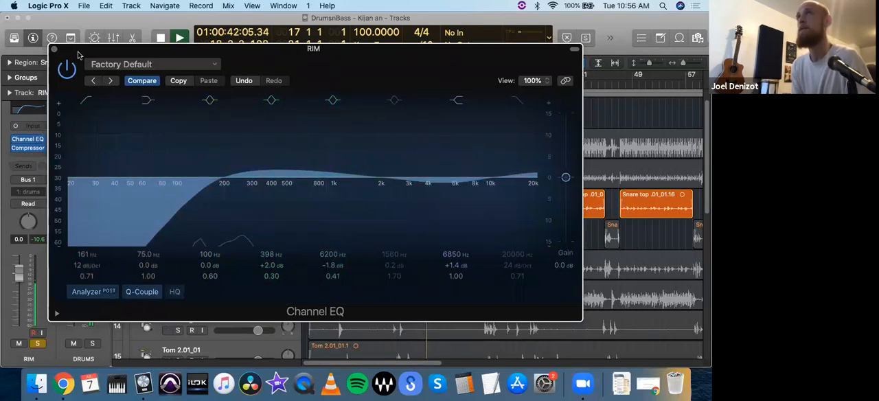
{"action": "left_click_drag", "start_coordinate": [75, 54], "coordinate": [84, 59]}
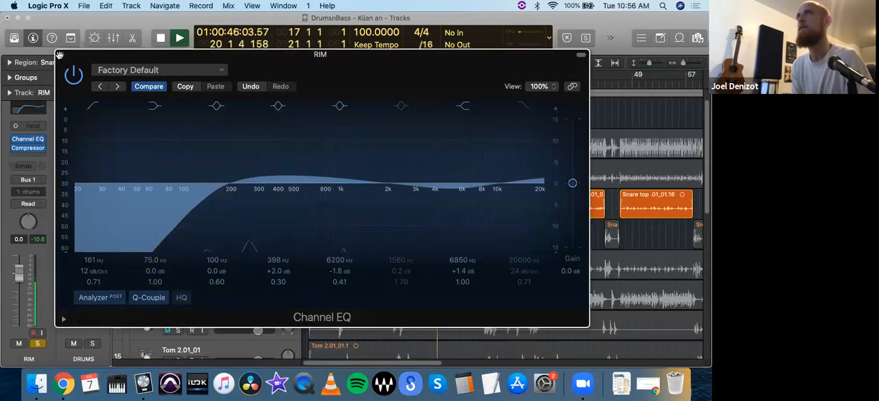
{"action": "left_click", "coordinate": [61, 54]}
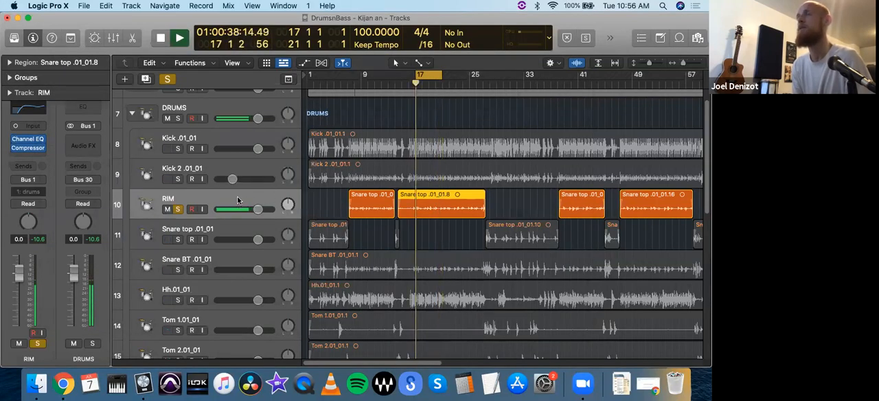
Step: Audition RIM with both kicks in solo, and leave only the Hh.01_01 track soloed and selected
{"action": "left_click", "coordinate": [178, 149]}
{"action": "left_click", "coordinate": [178, 180]}
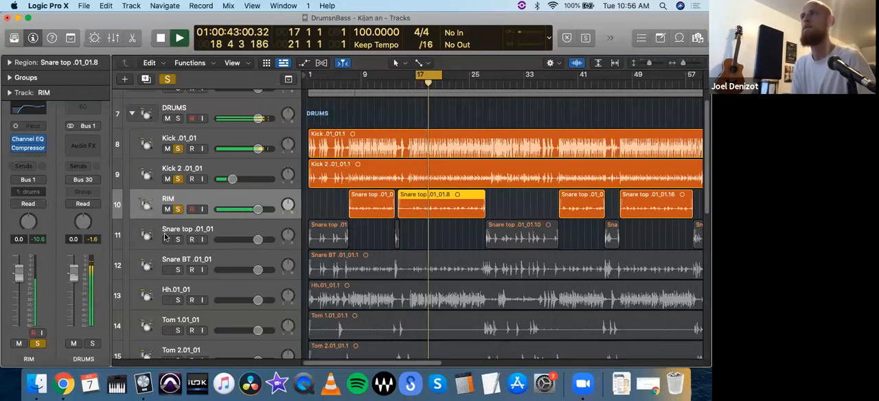
{"action": "scroll", "coordinate": [184, 266], "scroll_direction": "down", "scroll_amount": 1}
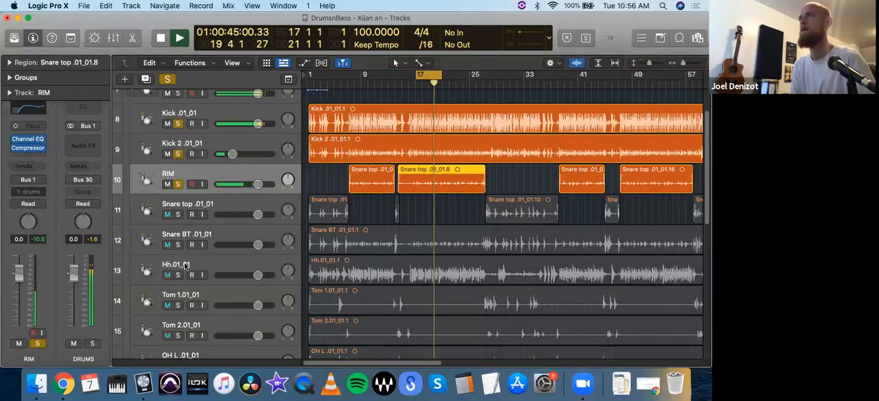
{"action": "left_click", "coordinate": [178, 275]}
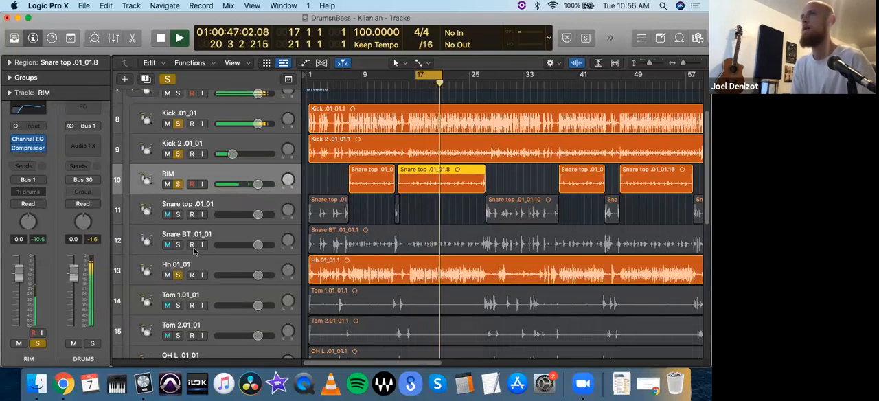
{"action": "left_click_drag", "start_coordinate": [178, 184], "coordinate": [178, 124]}
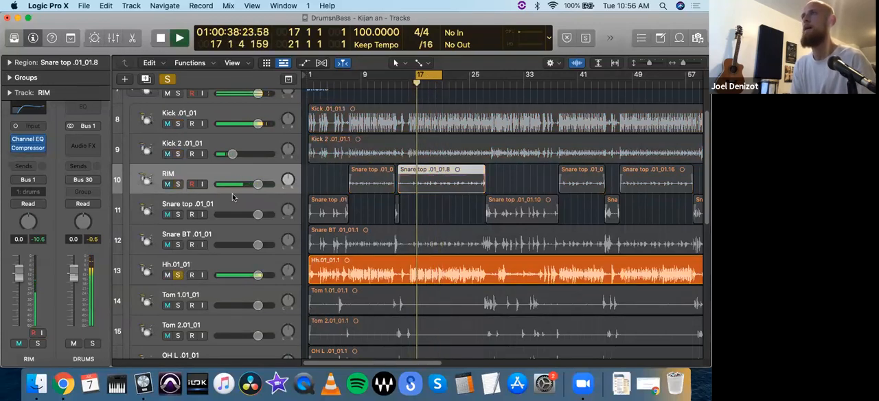
{"action": "left_click", "coordinate": [230, 267]}
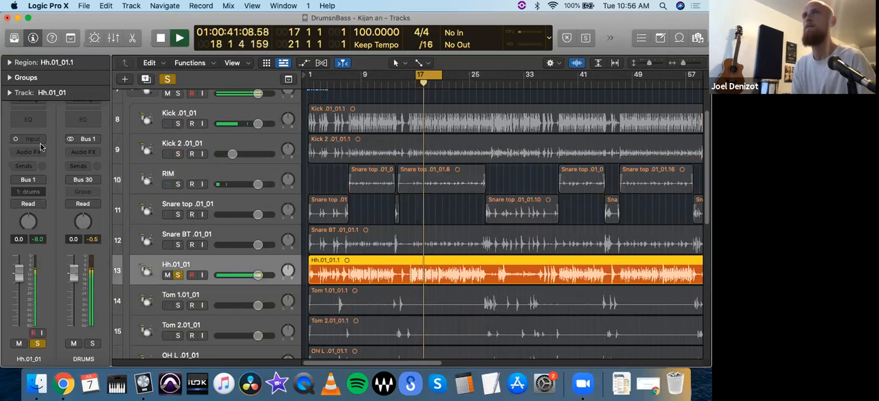
Step: Add a Channel EQ to the Hh.01_01 track with a 12 dB/Oct low cut at 290 Hz
{"action": "left_click", "coordinate": [28, 118]}
{"action": "left_click_drag", "start_coordinate": [277, 146], "coordinate": [61, 54]}
{"action": "left_click_drag", "start_coordinate": [139, 182], "coordinate": [156, 113]}
{"action": "left_click", "coordinate": [171, 107]}
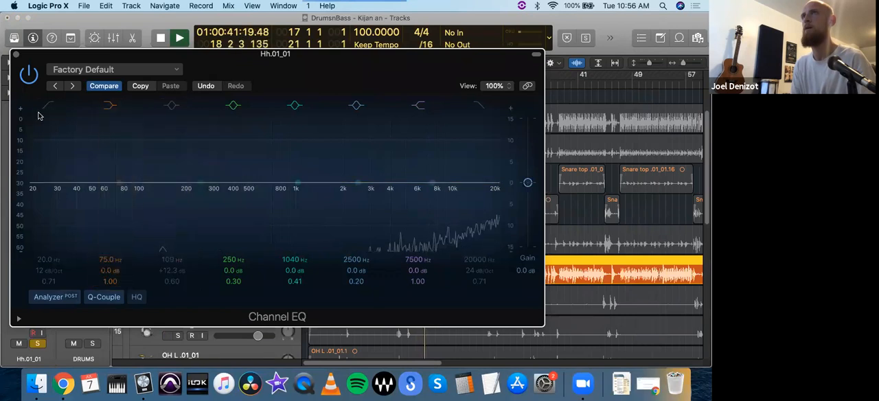
{"action": "left_click_drag", "start_coordinate": [75, 107], "coordinate": [247, 183]}
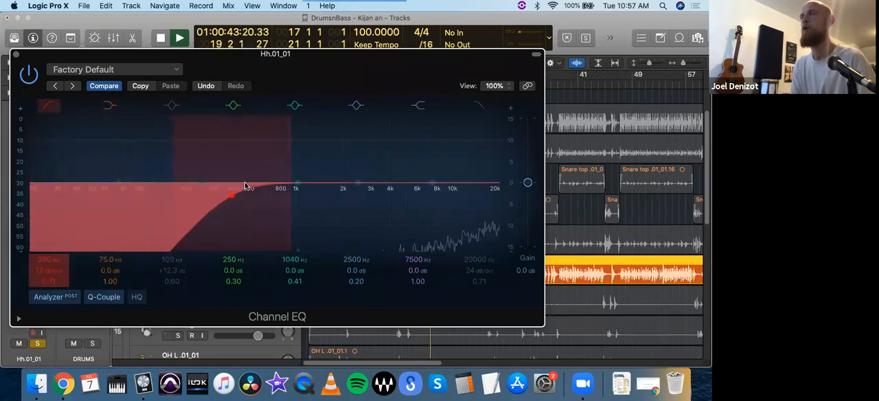
{"action": "left_click_drag", "start_coordinate": [247, 217], "coordinate": [210, 212]}
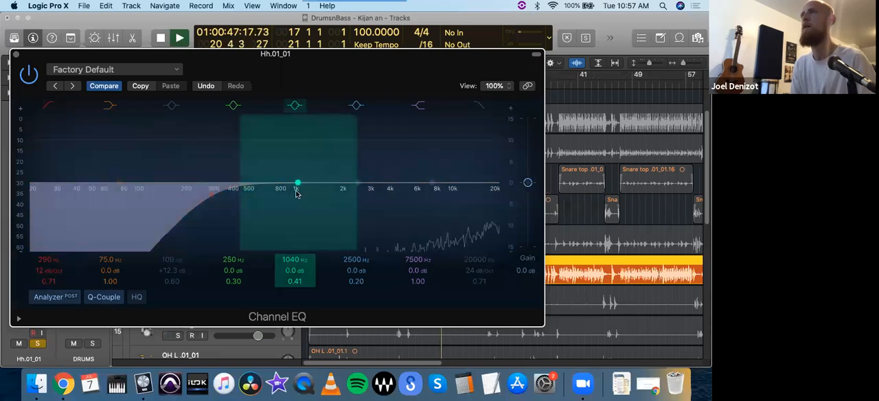
Step: Sweep a wide boost across the Hh.01_01 EQ's upper range, settle it at 5000 Hz, +1.1 dB, and resume playback
{"action": "mouse_move", "coordinate": [296, 187]}
{"action": "left_mouse_down"}
{"action": "mouse_move", "coordinate": [244, 135]}
{"action": "mouse_move", "coordinate": [229, 138]}
{"action": "mouse_move", "coordinate": [478, 149]}
{"action": "mouse_move", "coordinate": [377, 154]}
{"action": "mouse_move", "coordinate": [377, 163]}
{"action": "left_mouse_up"}
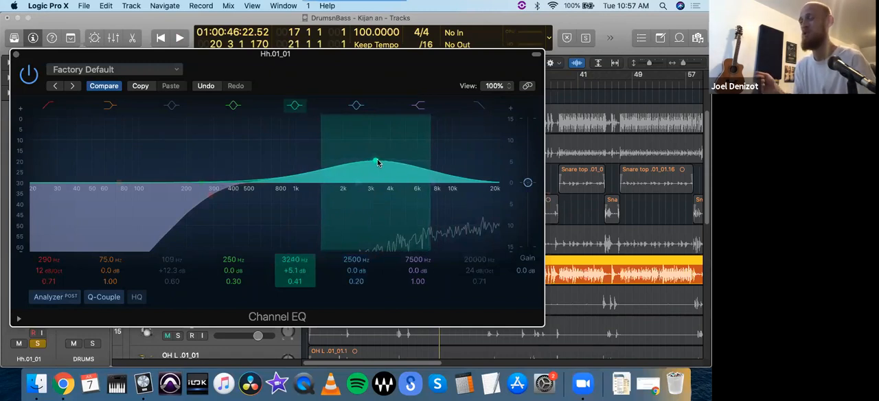
{"action": "left_click_drag", "start_coordinate": [377, 162], "coordinate": [501, 169]}
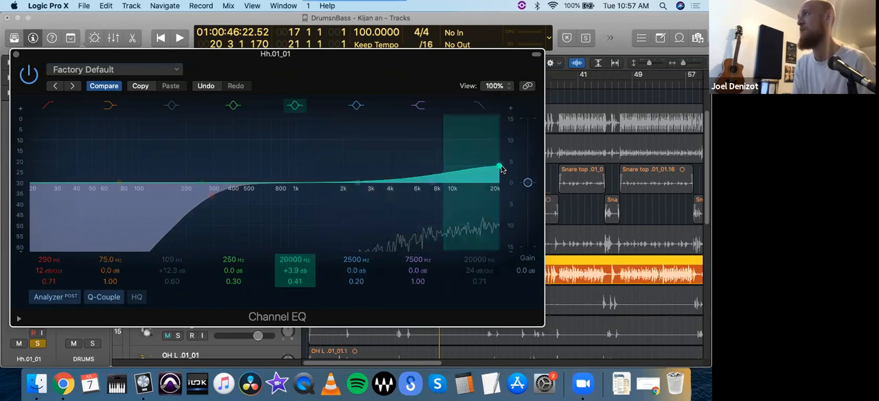
{"action": "mouse_move", "coordinate": [501, 169]}
{"action": "left_mouse_down"}
{"action": "mouse_move", "coordinate": [403, 165]}
{"action": "mouse_move", "coordinate": [287, 171]}
{"action": "mouse_move", "coordinate": [278, 180]}
{"action": "mouse_move", "coordinate": [424, 188]}
{"action": "mouse_move", "coordinate": [405, 180]}
{"action": "left_mouse_up"}
{"action": "key", "text": "space"}
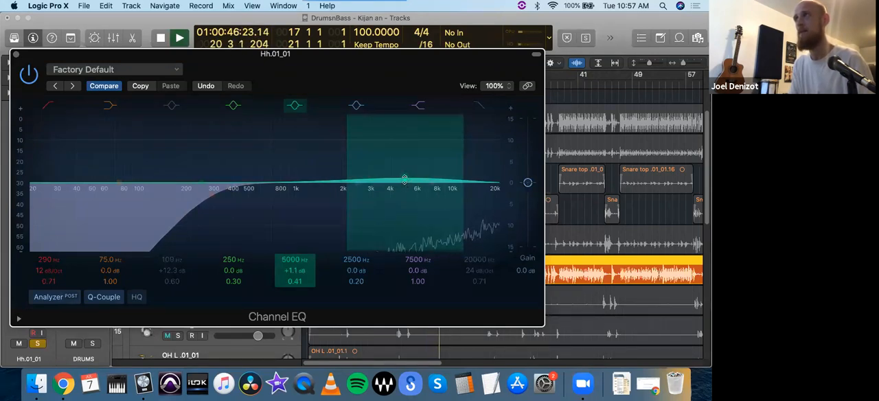
Step: Try a +5.8 dB high shelf at 14900 Hz on the Hh.01_01 EQ and disable that band
{"action": "left_click_drag", "start_coordinate": [432, 183], "coordinate": [535, 162]}
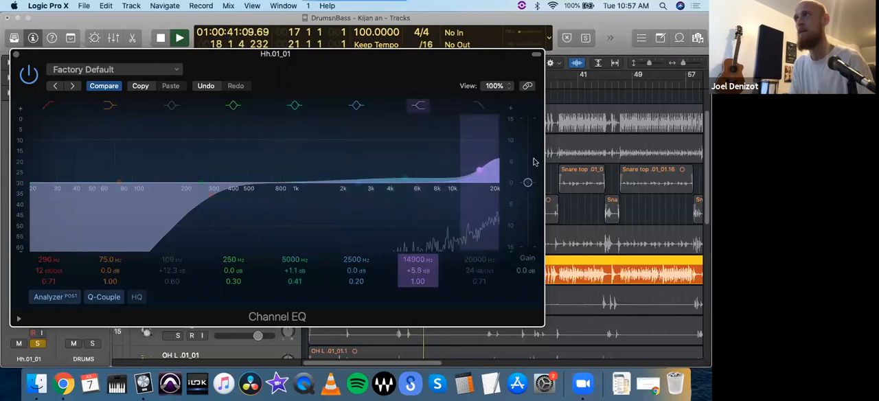
{"action": "left_click", "coordinate": [418, 106]}
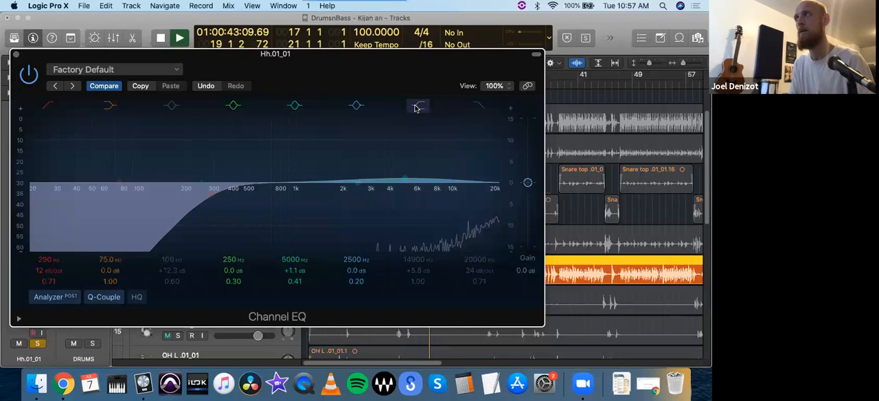
{"action": "left_click", "coordinate": [17, 54]}
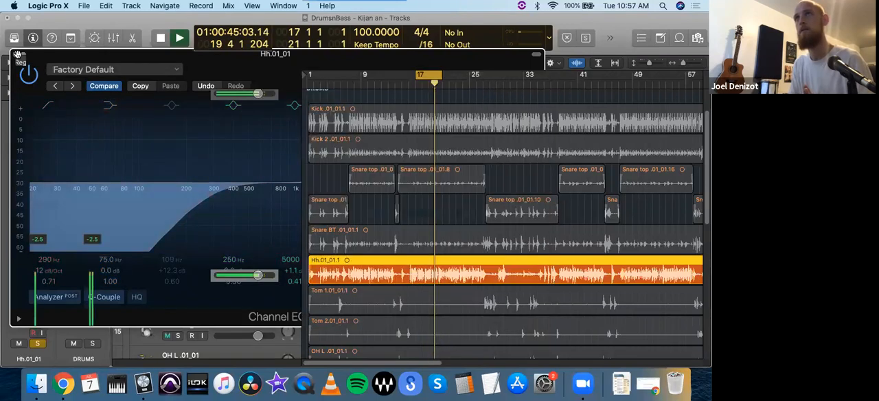
Step: Add a Compressor to Hh.01_01 with auto gain off, raise its threshold and make-up gain, and check it in playback
{"action": "left_click", "coordinate": [28, 157]}
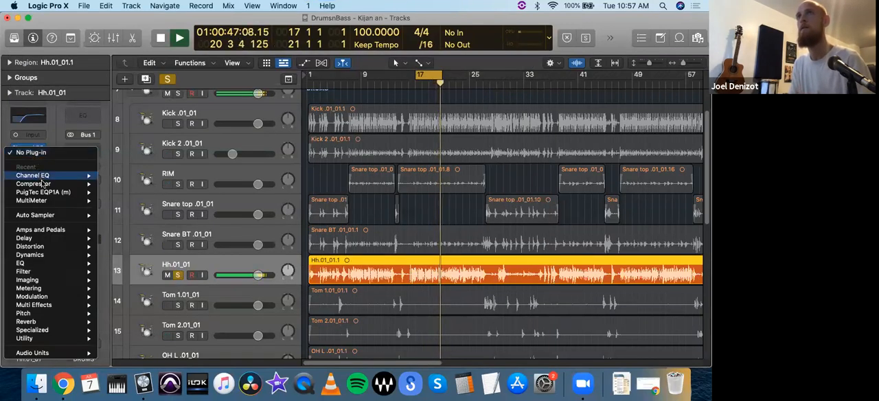
{"action": "mouse_move", "coordinate": [85, 187]}
{"action": "left_click", "coordinate": [117, 183]}
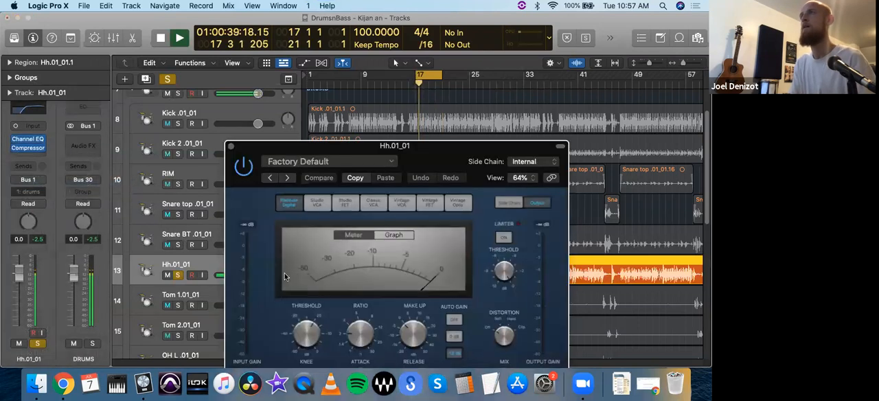
{"action": "left_click_drag", "start_coordinate": [327, 155], "coordinate": [169, 45]}
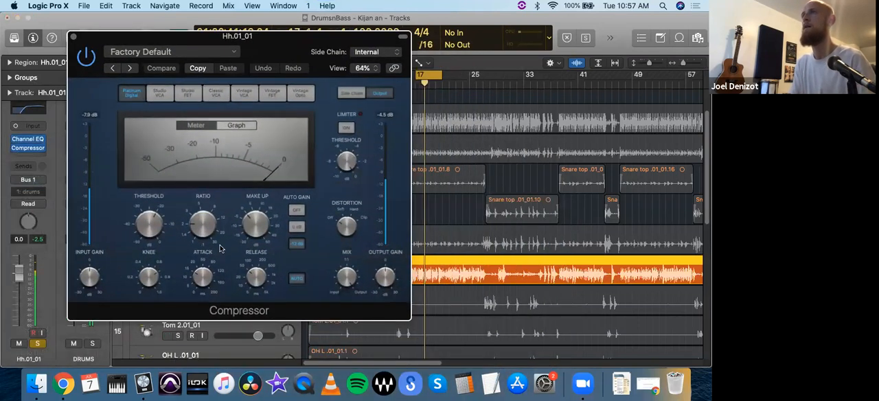
{"action": "left_click_drag", "start_coordinate": [152, 227], "coordinate": [152, 216]}
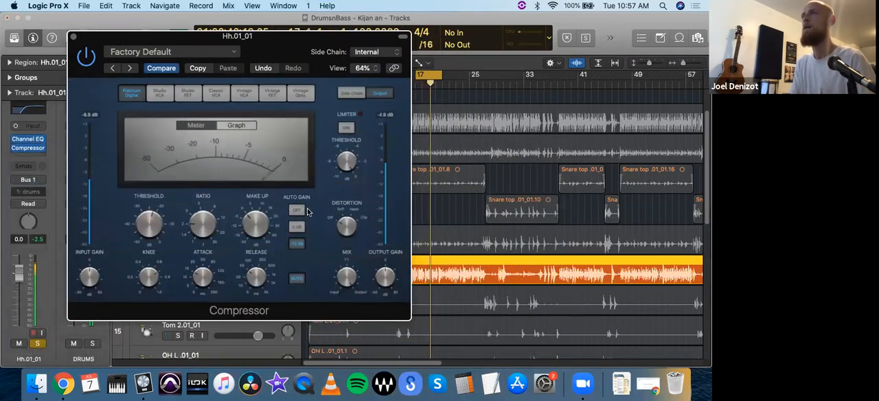
{"action": "left_click_drag", "start_coordinate": [258, 225], "coordinate": [257, 219]}
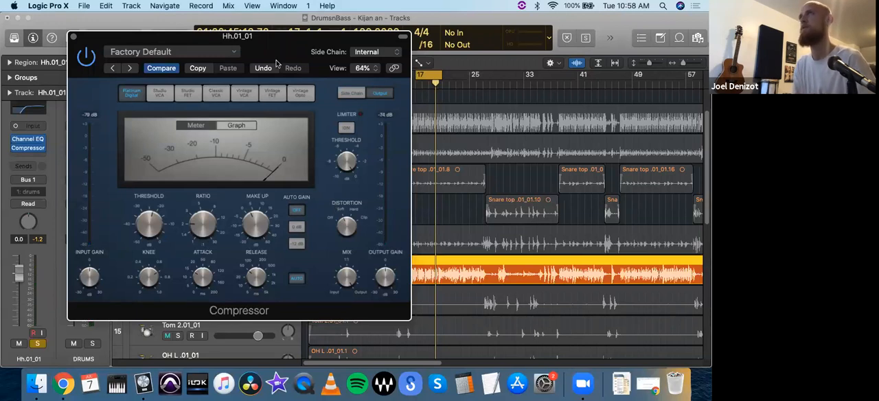
{"action": "left_click_drag", "start_coordinate": [290, 51], "coordinate": [273, 42]}
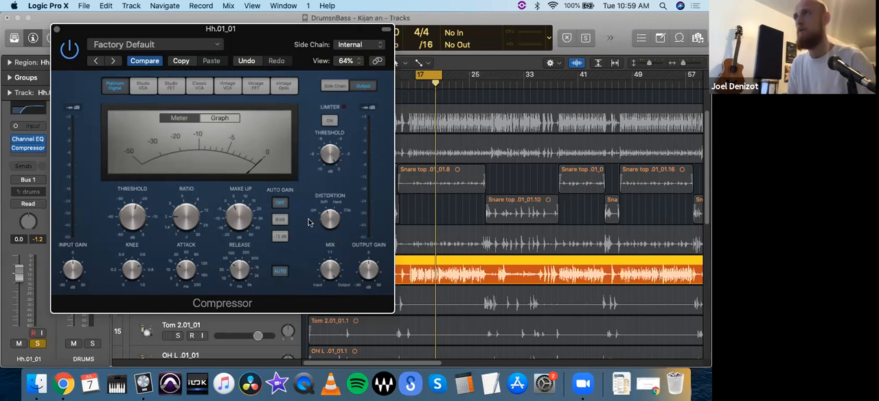
{"action": "key", "text": "space"}
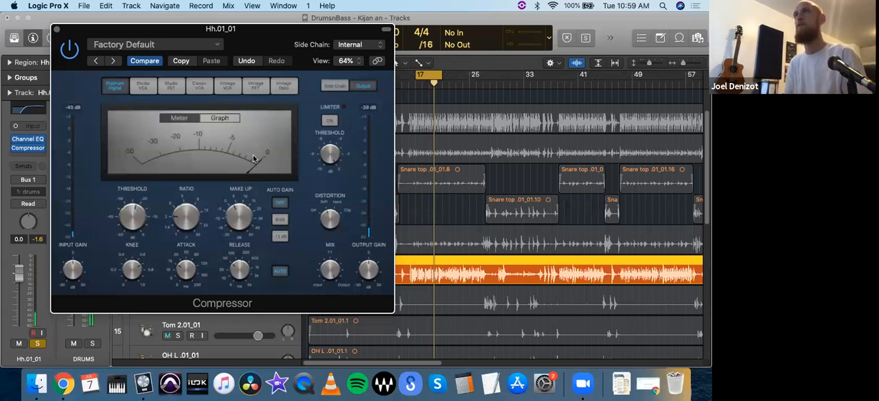
{"action": "left_click", "coordinate": [56, 31]}
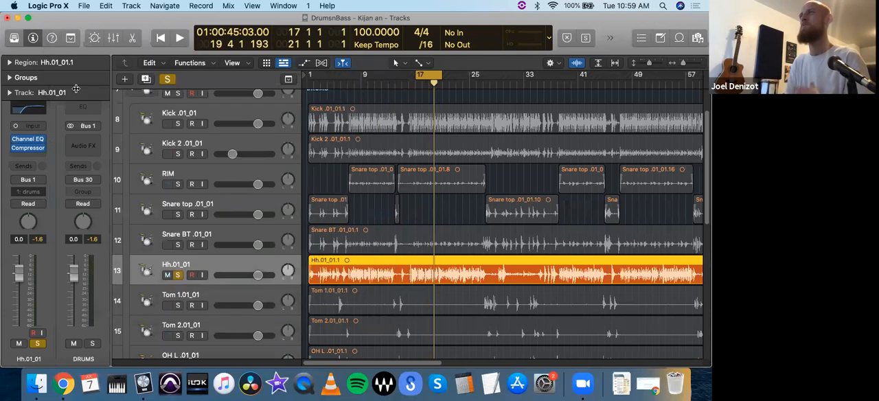
Step: Solo both kicks and RIM together with Hh.01_01 and play the looped section
{"action": "left_click_drag", "start_coordinate": [177, 124], "coordinate": [178, 185]}
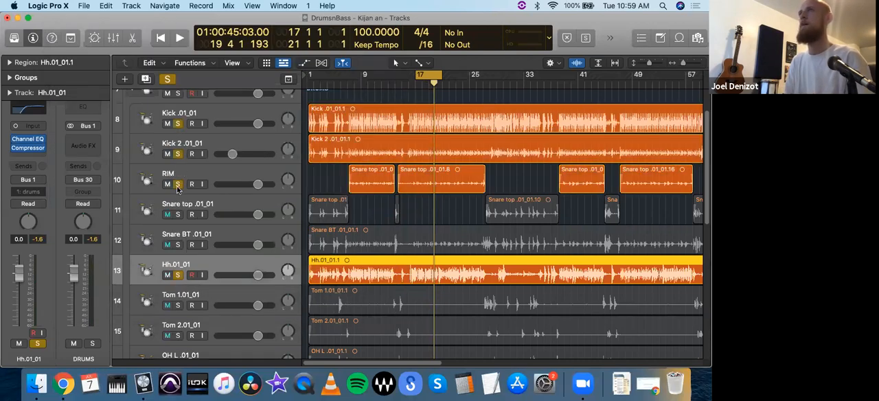
{"action": "key", "text": "space"}
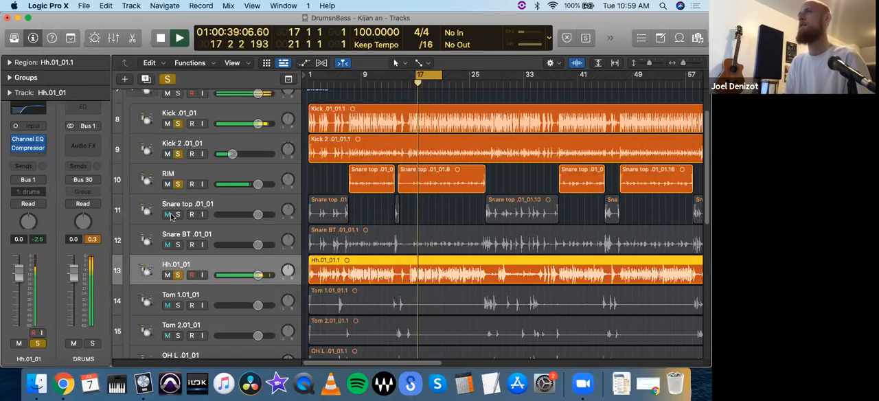
Step: Lower the Hh.01_01 level to -1.8 dB during playback and stop the playback
{"action": "left_click_drag", "start_coordinate": [20, 274], "coordinate": [19, 280]}
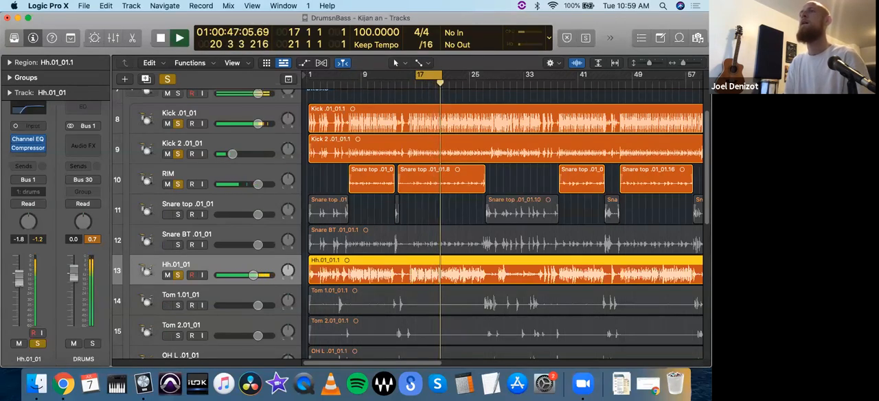
{"action": "key", "text": "space"}
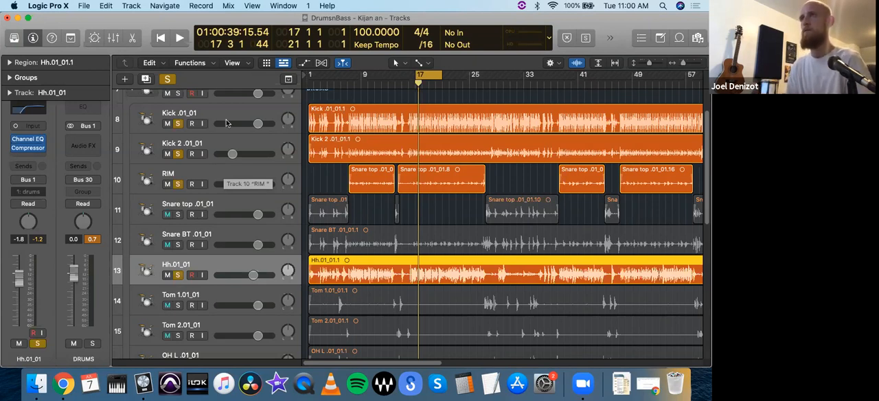
Step: Try panning Kick .01_01 to the right and RIM to the left, and return both to centre
{"action": "left_click_drag", "start_coordinate": [288, 118], "coordinate": [288, 97]}
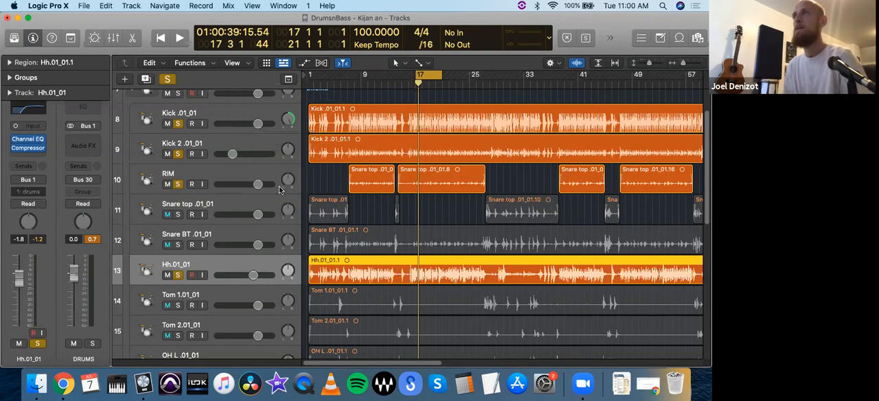
{"action": "left_click_drag", "start_coordinate": [288, 180], "coordinate": [286, 239]}
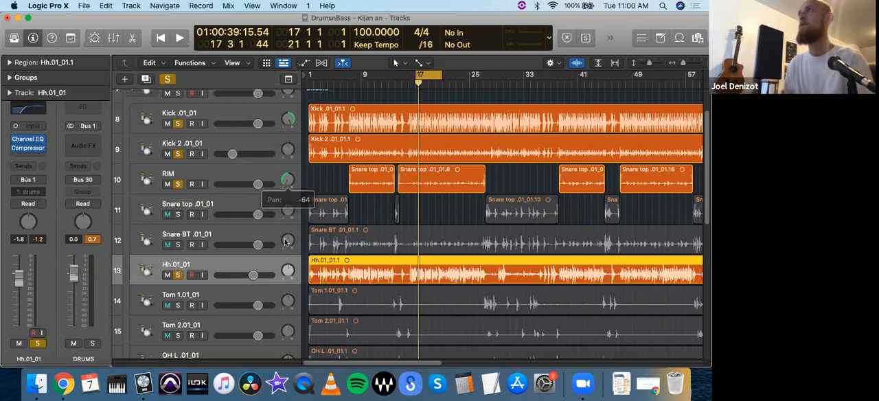
{"action": "left_click", "coordinate": [287, 180], "text": "alt"}
{"action": "left_click", "coordinate": [288, 120], "text": "alt"}
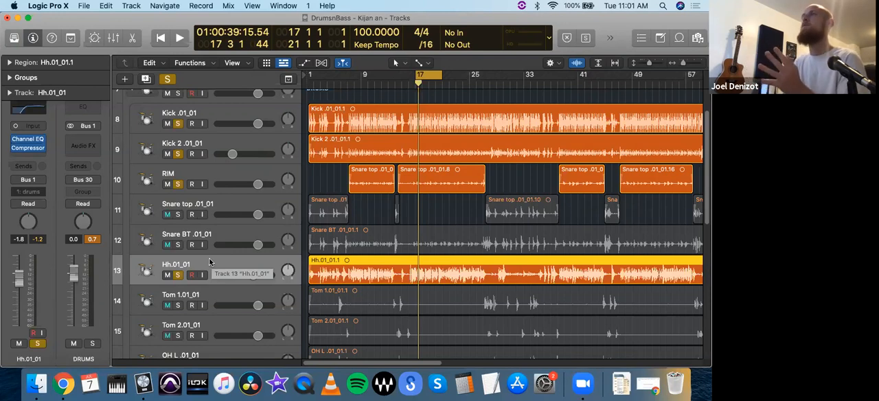
Step: Pan Hh.01_01 slightly to the left and play the looped section
{"action": "left_click", "coordinate": [208, 174]}
{"action": "left_click_drag", "start_coordinate": [287, 268], "coordinate": [286, 275]}
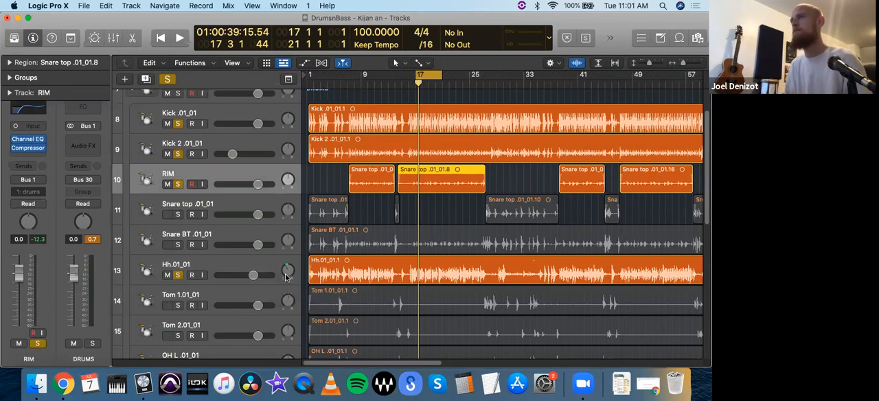
{"action": "key", "text": "space"}
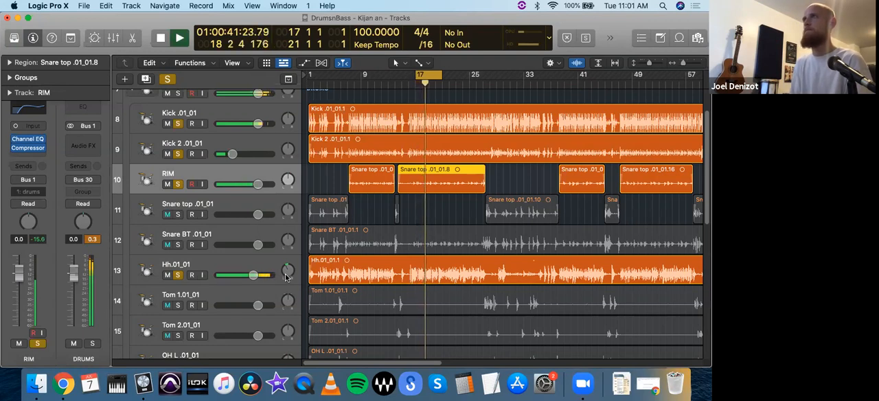
Step: Stop the playback and move the cycle range to bars 27 to 31
{"action": "scroll", "coordinate": [388, 295], "scroll_direction": "down", "scroll_amount": 2}
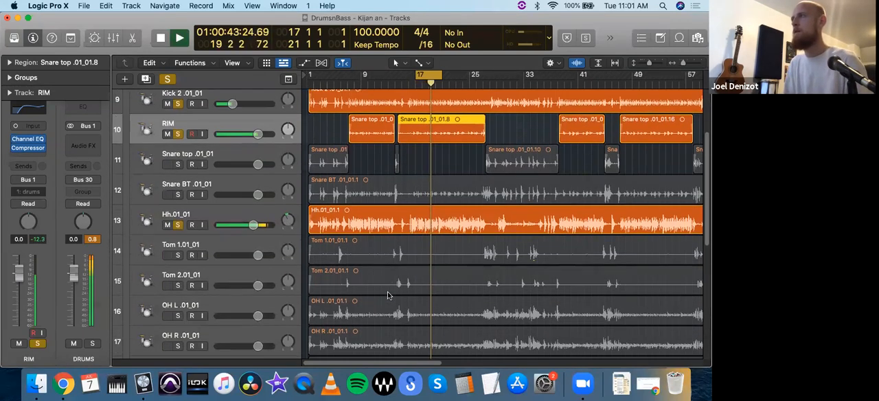
{"action": "scroll", "coordinate": [387, 294], "scroll_direction": "down", "scroll_amount": 2}
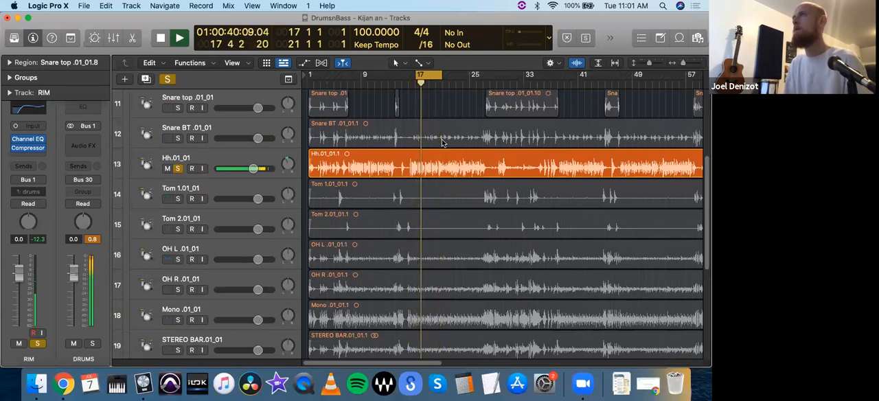
{"action": "key", "text": "space"}
{"action": "left_click_drag", "start_coordinate": [429, 72], "coordinate": [498, 72]}
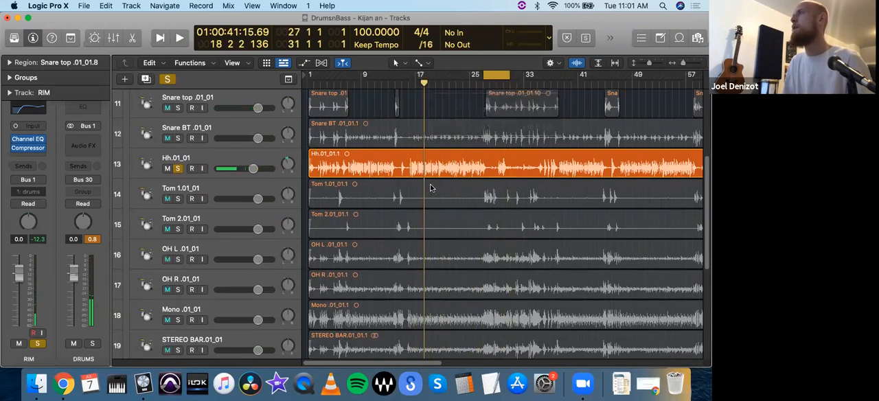
Step: Clear the existing solos, solo only OH L .01_01 and OH R .01_01, and listen to them in the loop
{"action": "left_click", "coordinate": [199, 248]}
{"action": "left_click", "coordinate": [204, 277]}
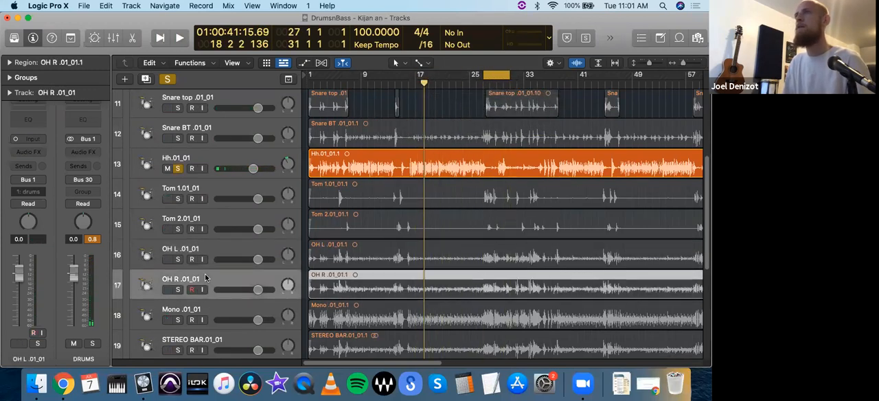
{"action": "left_click_drag", "start_coordinate": [178, 259], "coordinate": [180, 287]}
{"action": "left_click", "coordinate": [167, 79]}
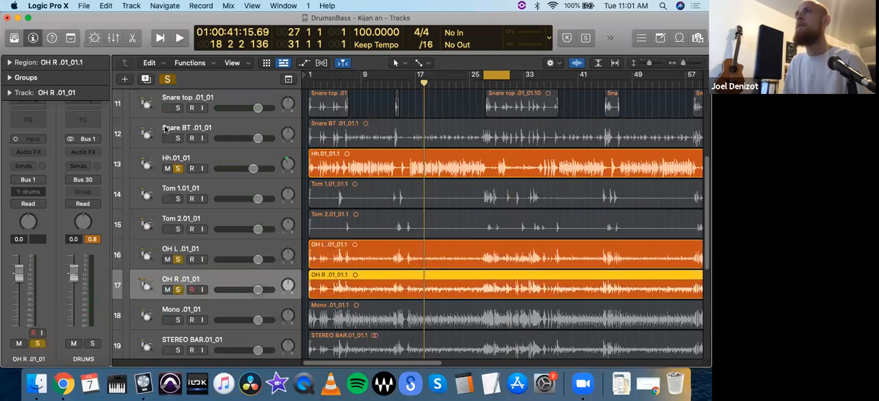
{"action": "left_click_drag", "start_coordinate": [178, 260], "coordinate": [182, 291]}
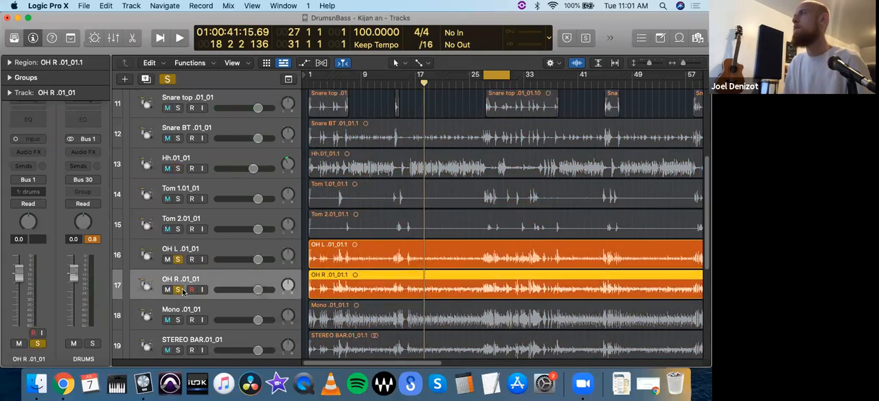
{"action": "key", "text": "space"}
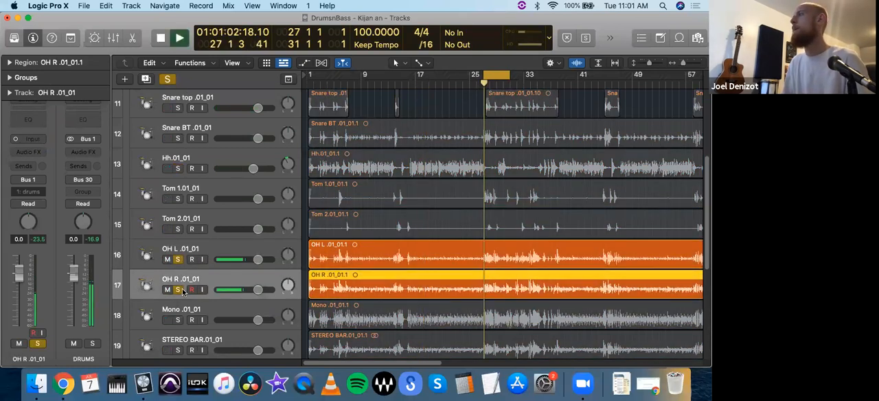
{"action": "left_click", "coordinate": [218, 241]}
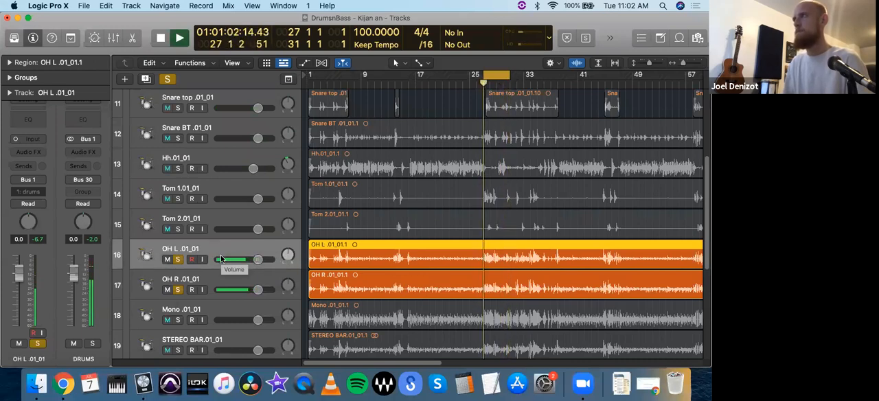
{"action": "key", "text": "space"}
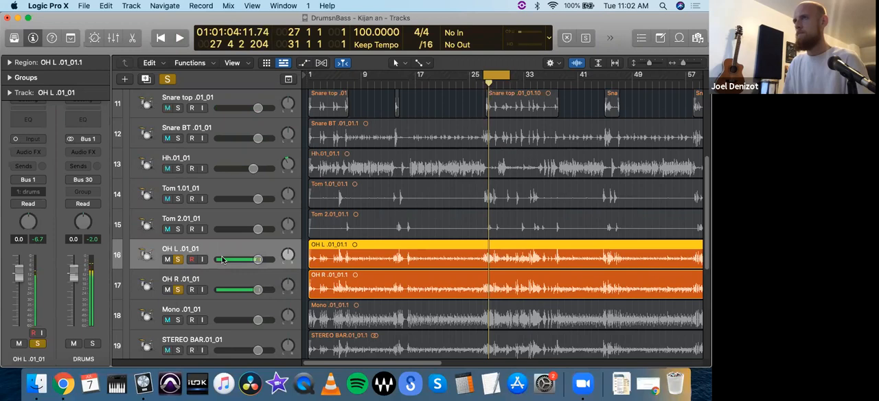
Step: Pan OH L .01_01 to -64 and OH R .01_01 to +63, and check the stereo image in playback
{"action": "left_click_drag", "start_coordinate": [289, 255], "coordinate": [306, 195]}
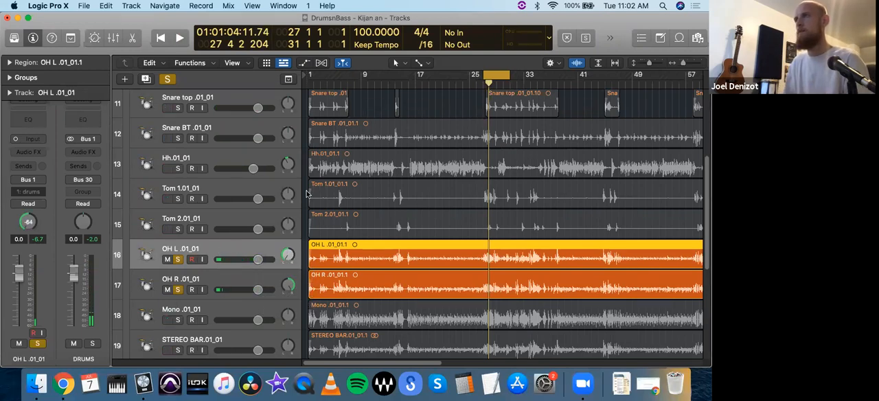
{"action": "key", "text": "space"}
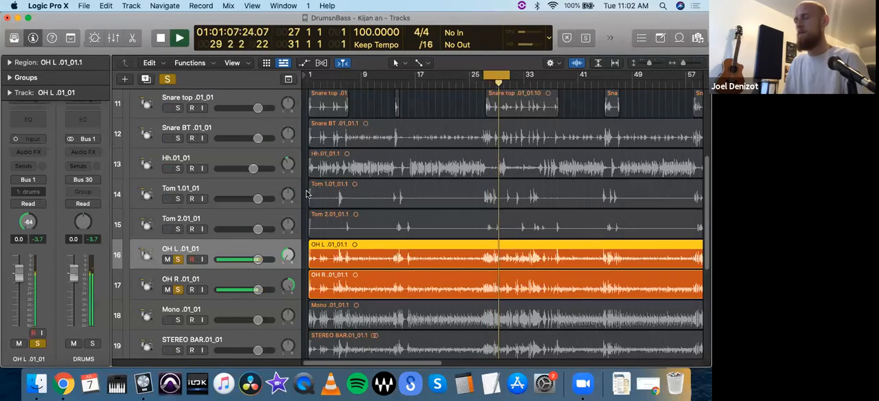
{"action": "key", "text": "space"}
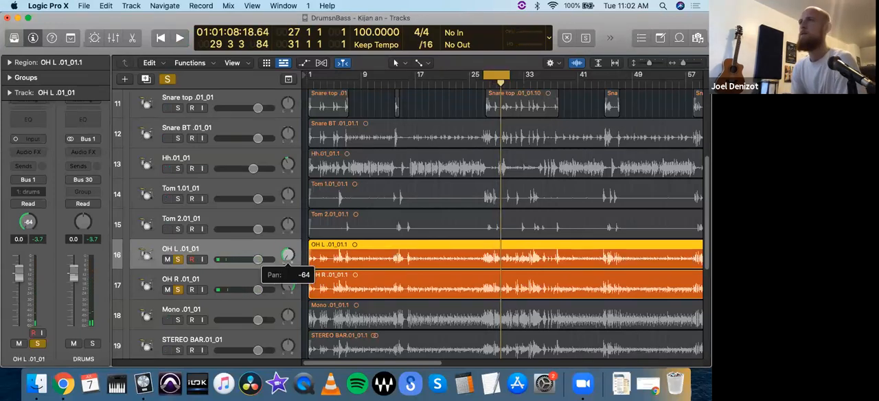
Step: Try narrower overhead panning with OH R .01_01 at +22, audition it, and restore the wide panning with OH R at +63
{"action": "left_click", "coordinate": [289, 284]}
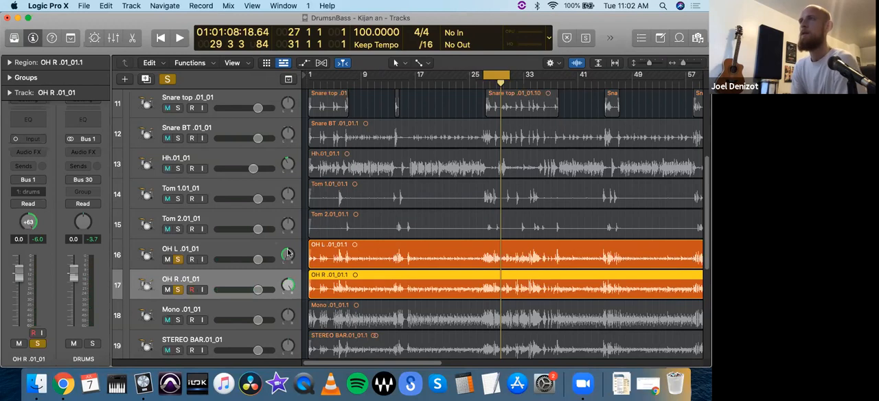
{"action": "mouse_move", "coordinate": [290, 284]}
{"action": "left_click_drag", "start_coordinate": [289, 285], "coordinate": [289, 256]}
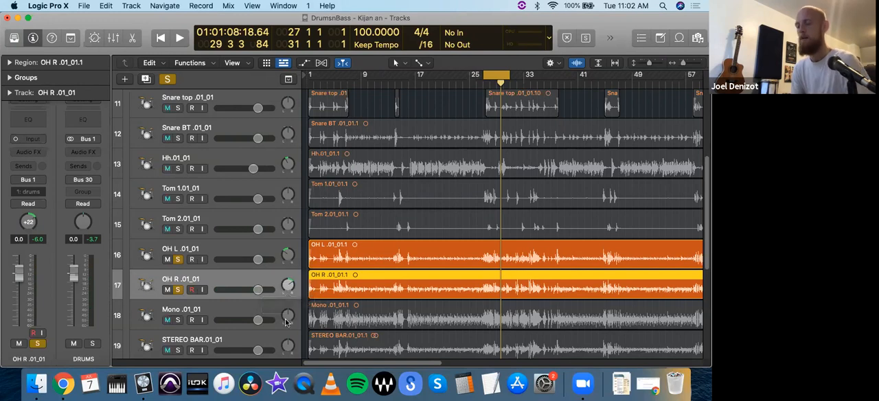
{"action": "key", "text": "space"}
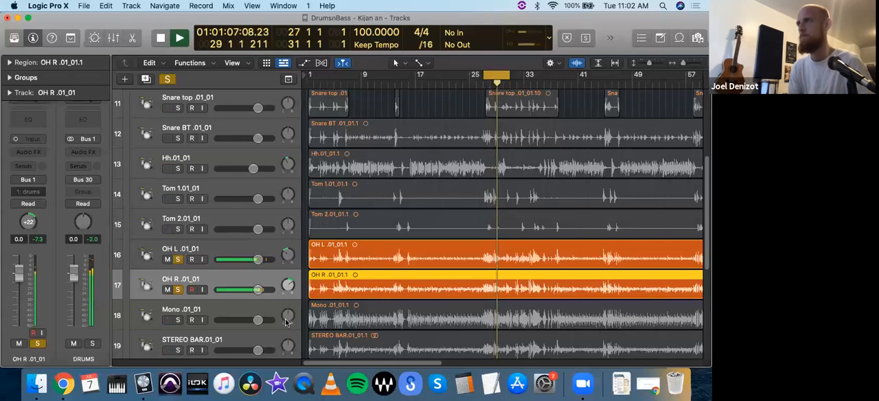
{"action": "key", "text": "space"}
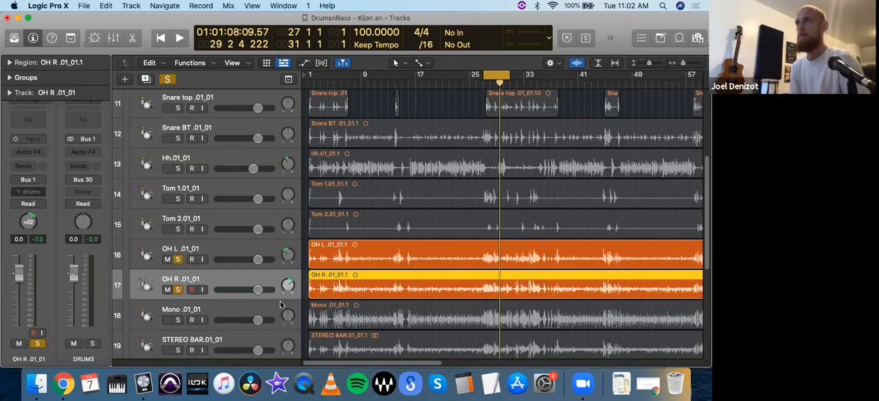
{"action": "left_click_drag", "start_coordinate": [290, 253], "coordinate": [293, 237]}
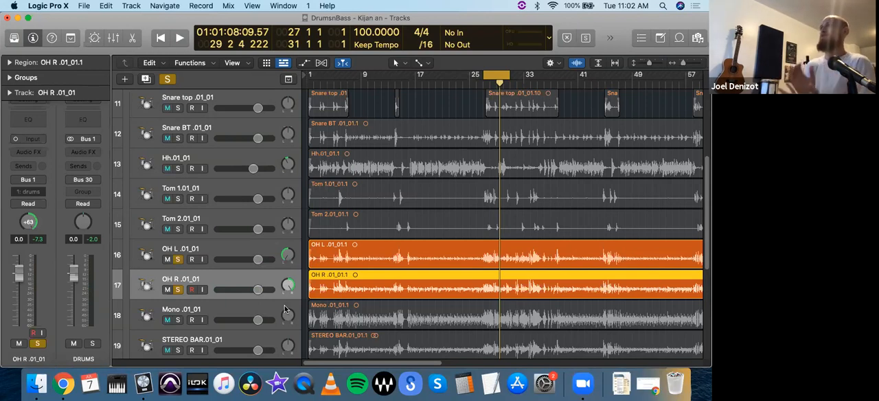